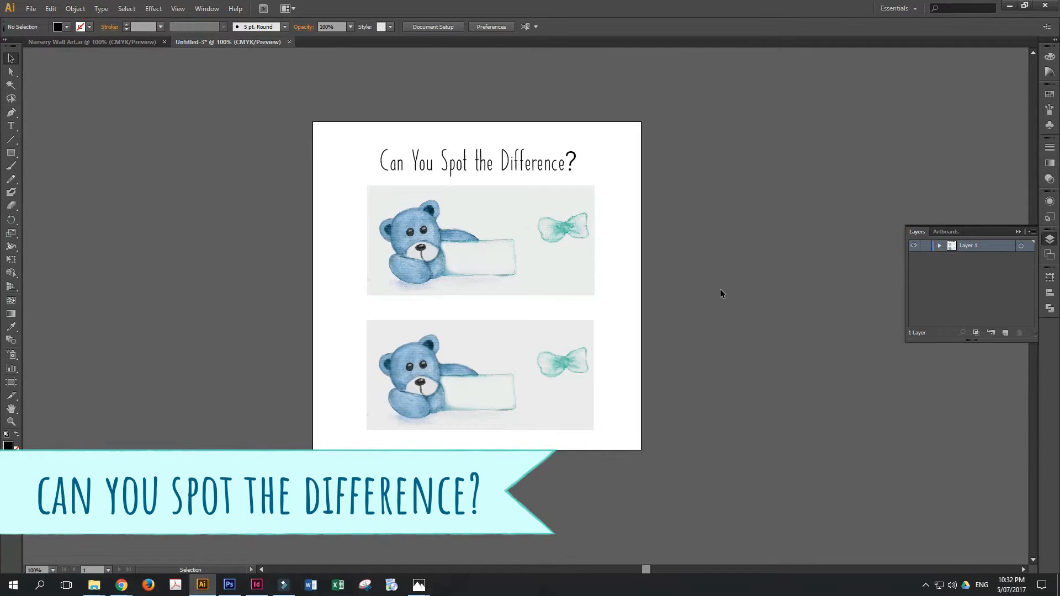
- Compare the linked bear image with the vector version below it, selecting each to examine how it is built
click(12, 421)
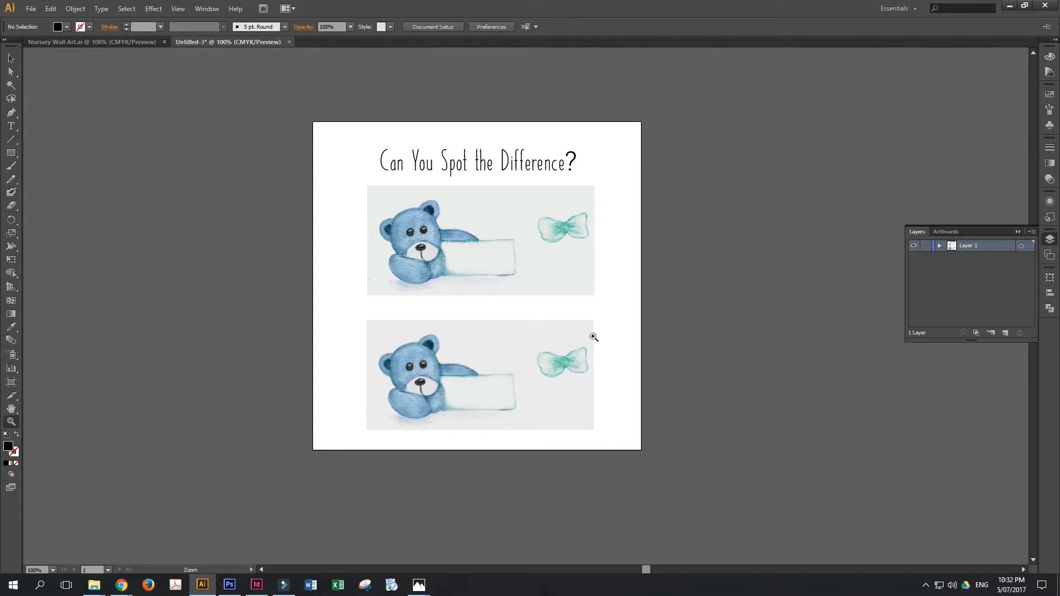
click(582, 310)
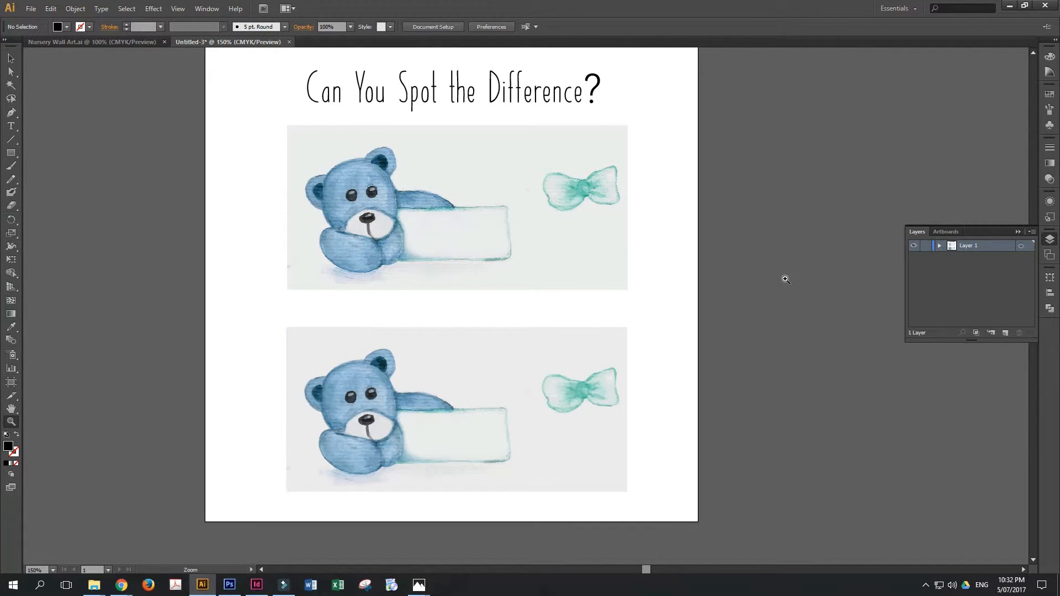
click(682, 241)
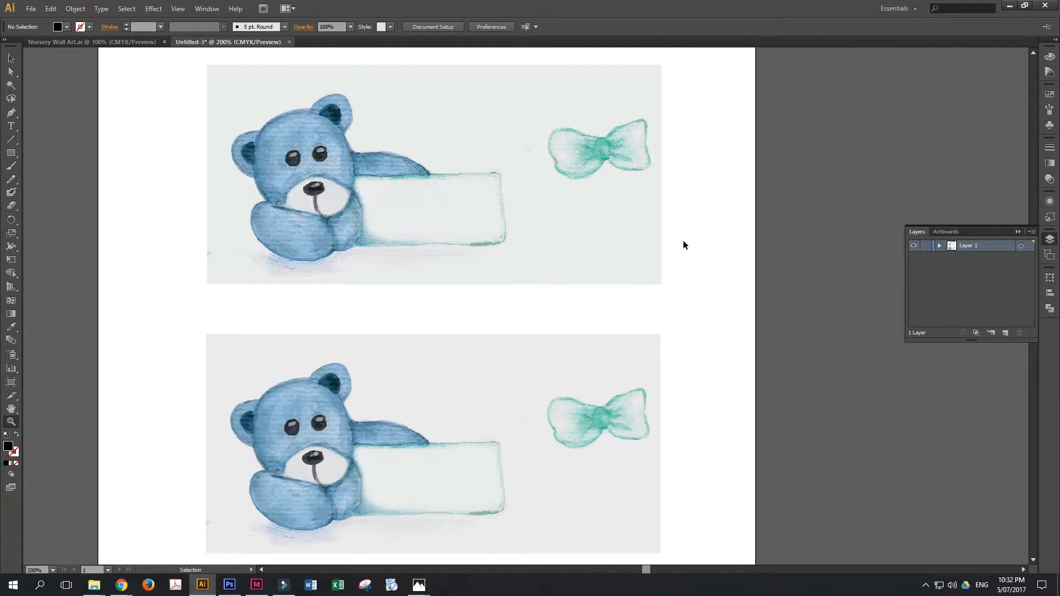
drag(712, 240, 739, 341)
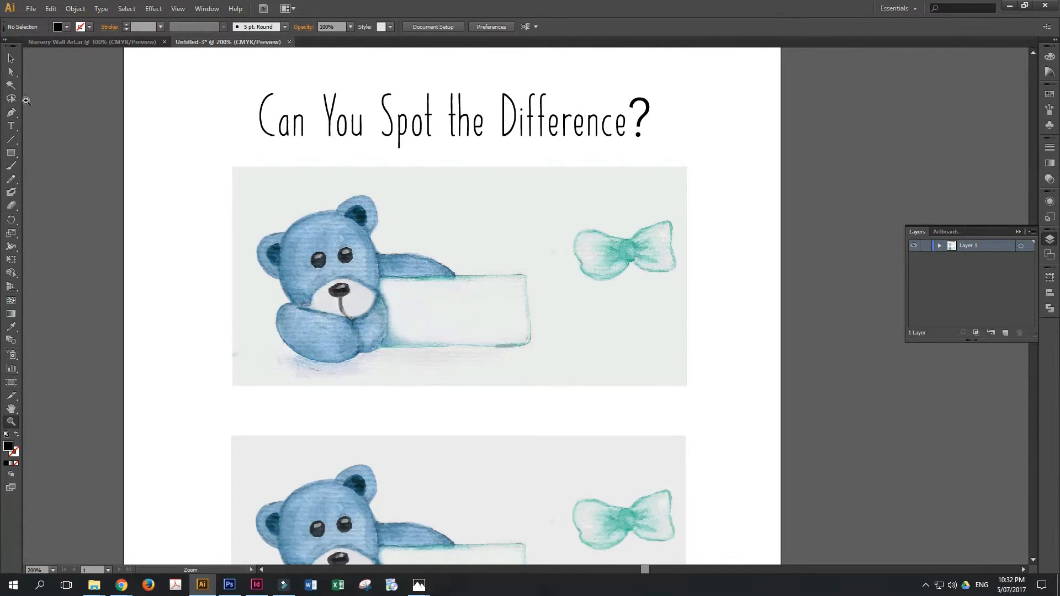
click(11, 58)
drag(722, 372, 729, 280)
click(738, 354)
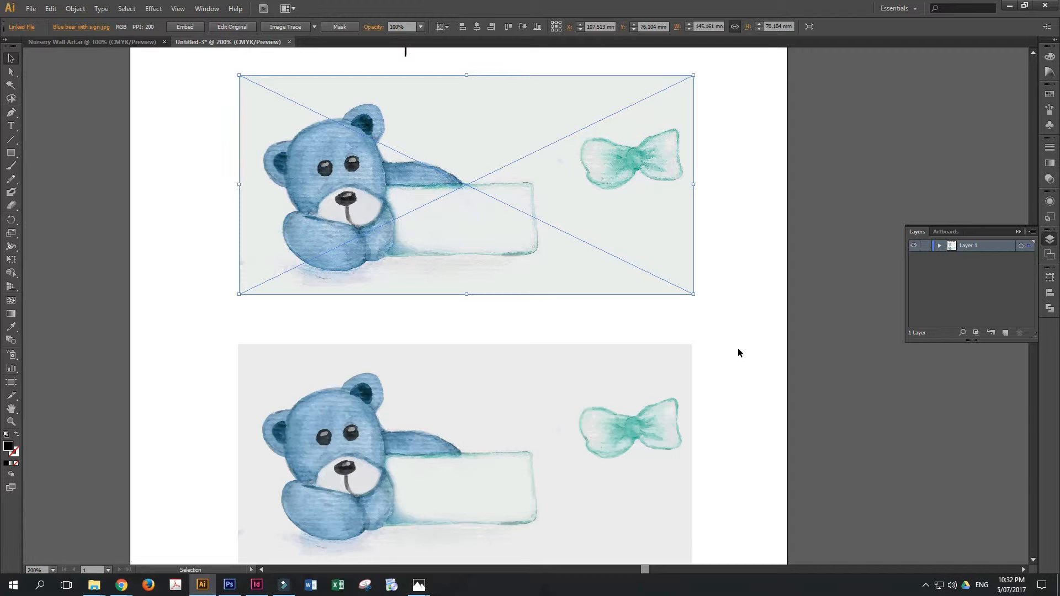
click(649, 409)
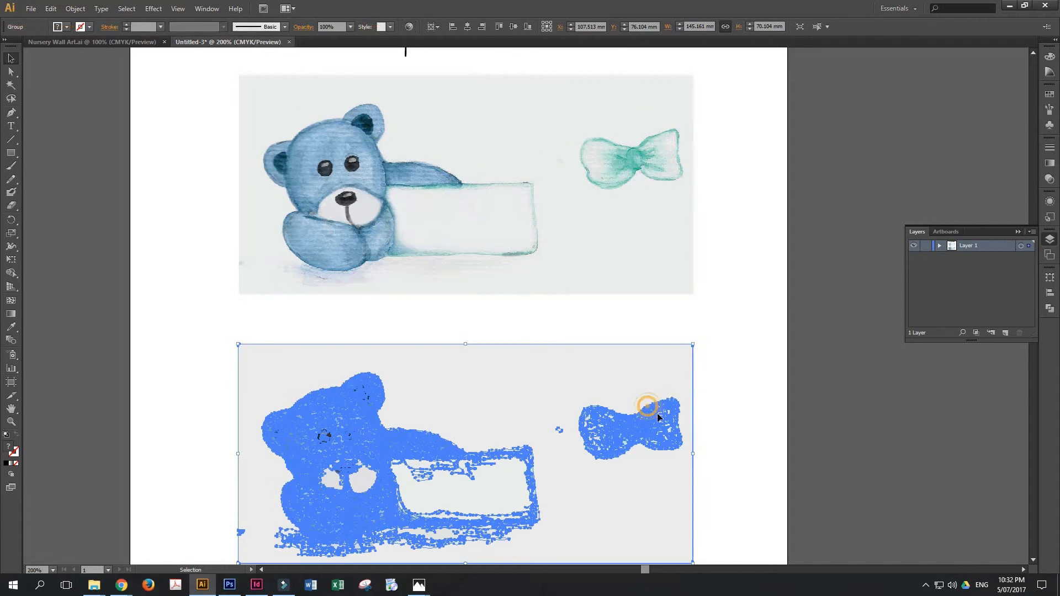
scroll(737, 467, down, 3)
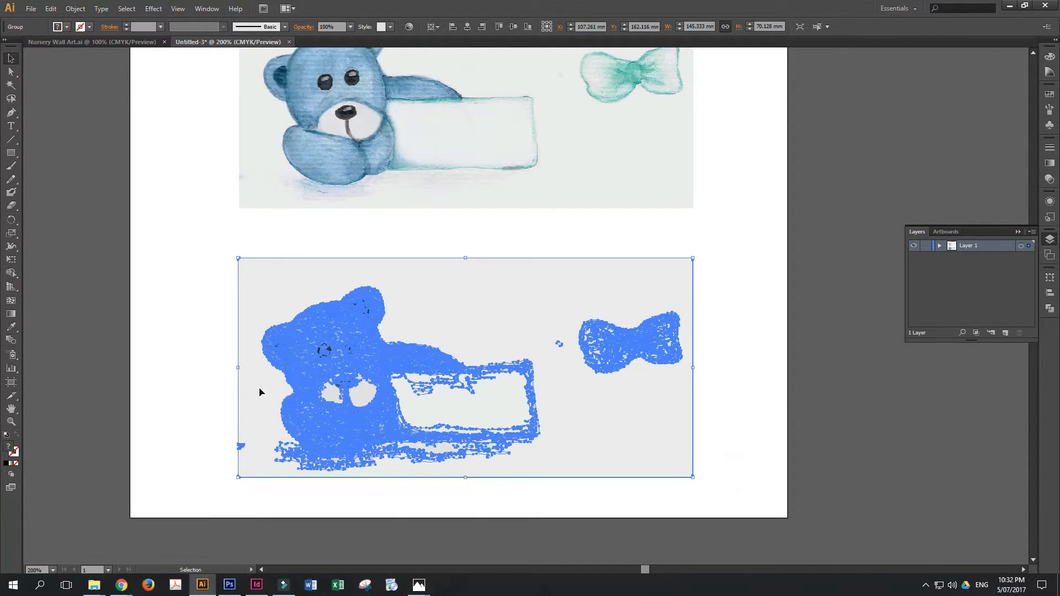
click(760, 349)
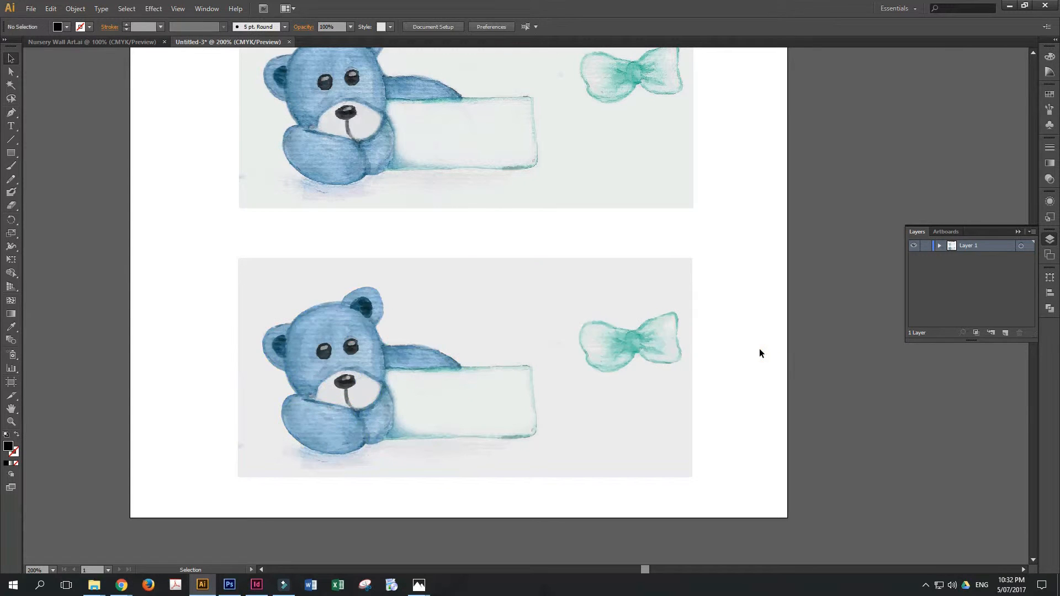
drag(674, 362, 678, 380)
click(733, 421)
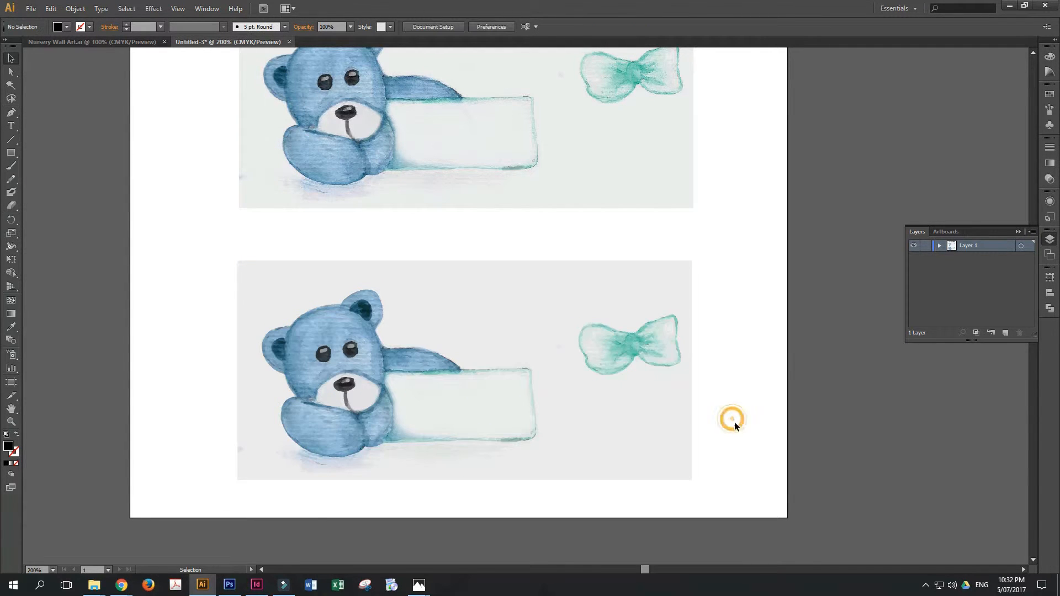
drag(760, 286, 752, 366)
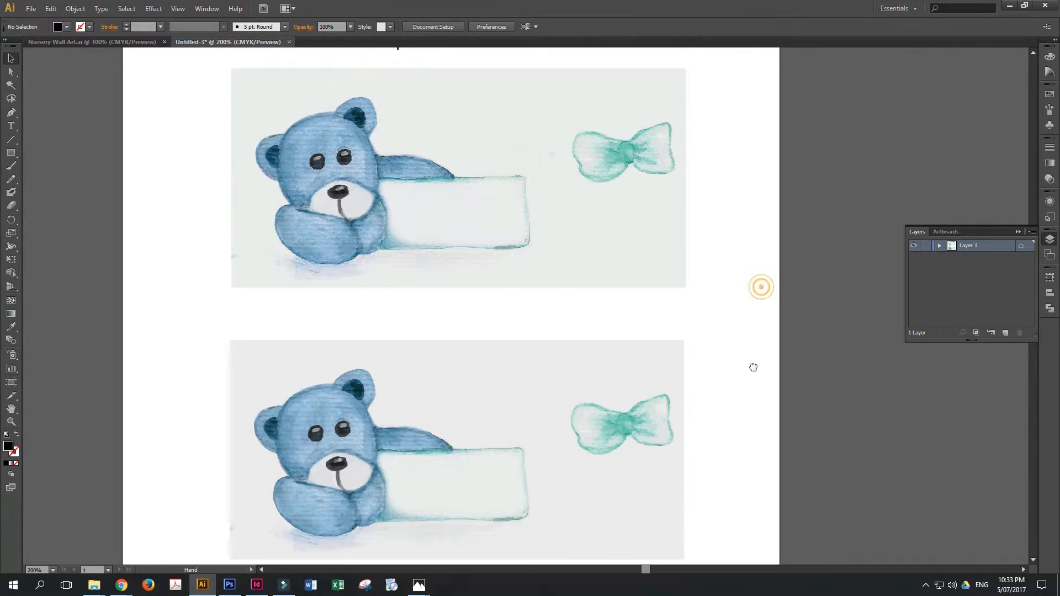
click(663, 214)
click(638, 424)
click(740, 459)
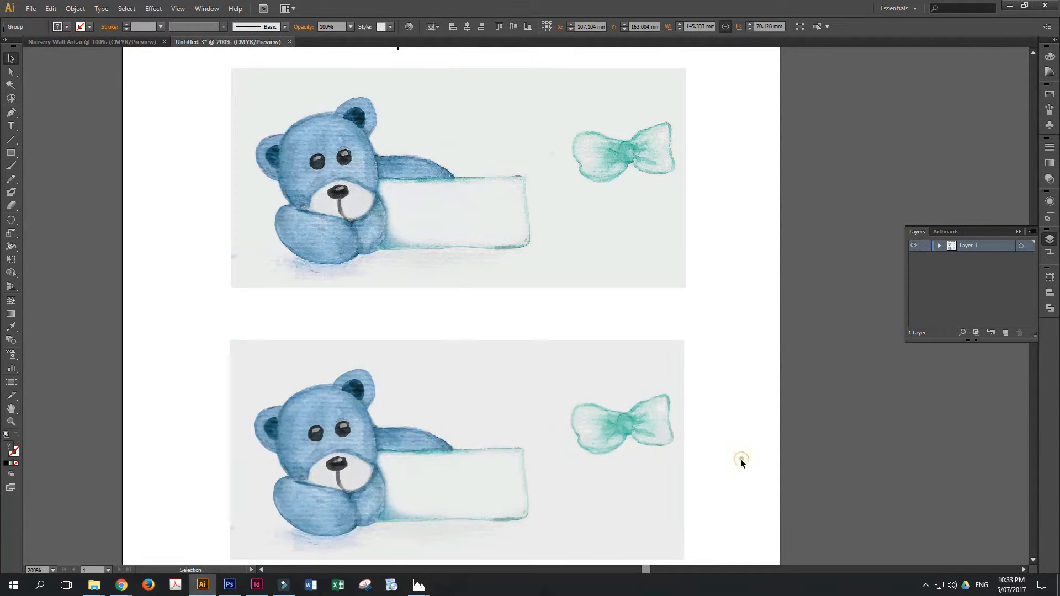
- Examine the upper bear image at high magnification around the face and arm for pixelation
click(11, 422)
drag(261, 106, 602, 278)
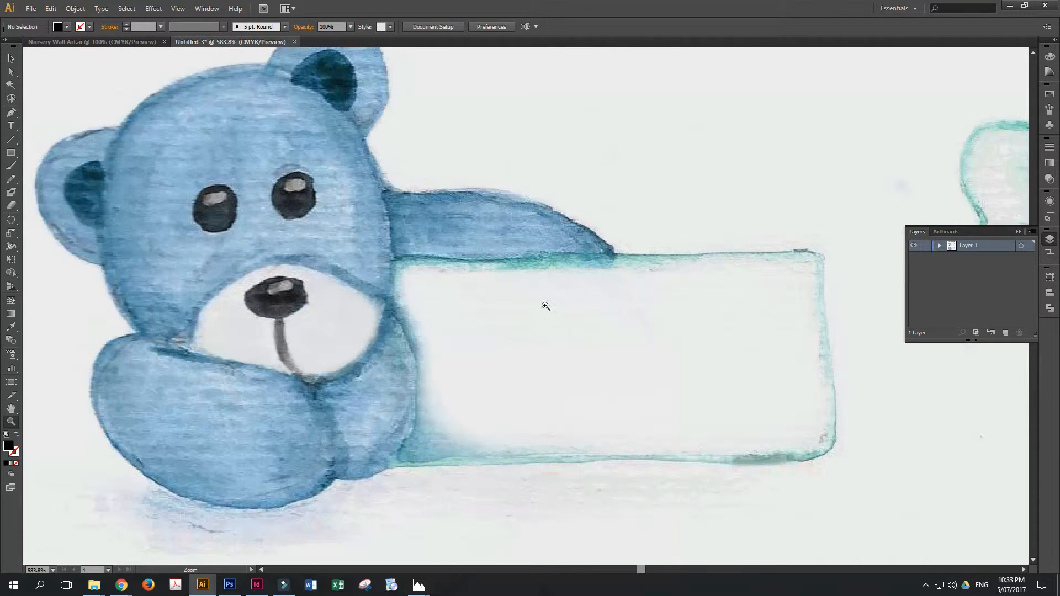
drag(284, 196, 599, 362)
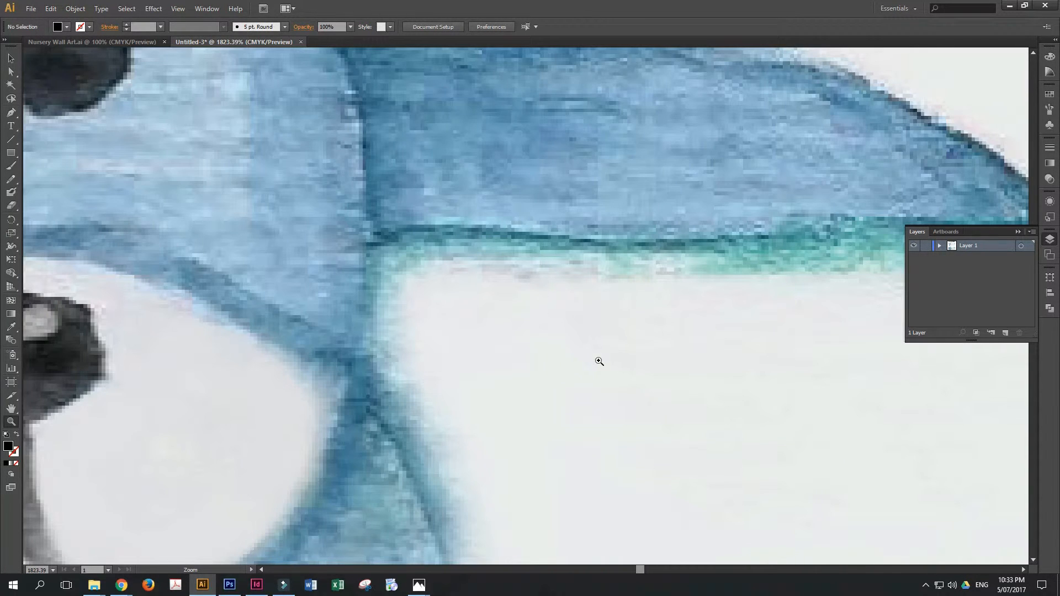
drag(286, 212, 554, 419)
key(ctrl+minus)
key(ctrl+minus)
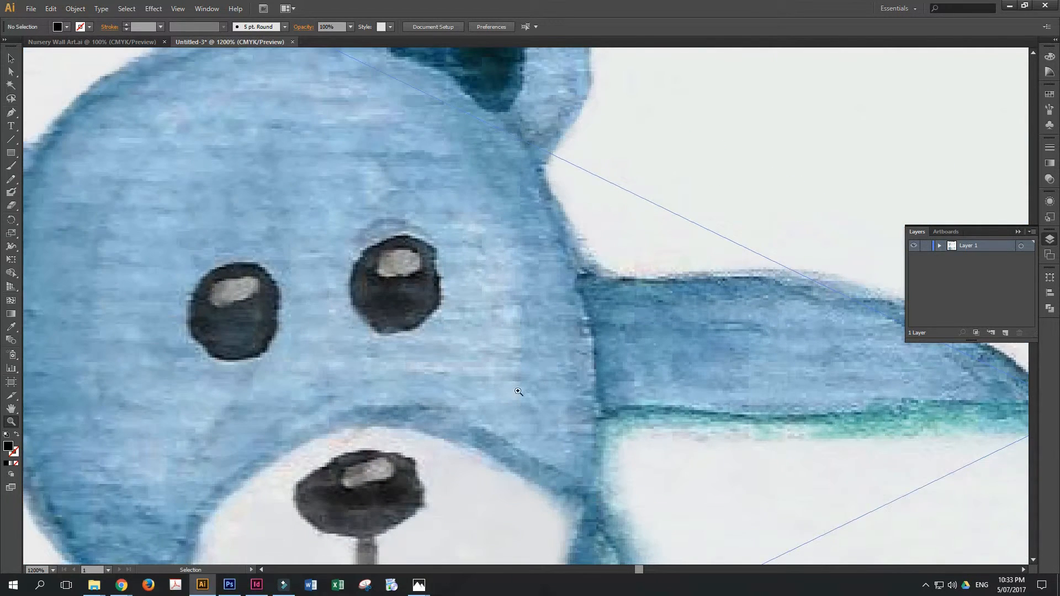
drag(480, 313, 714, 433)
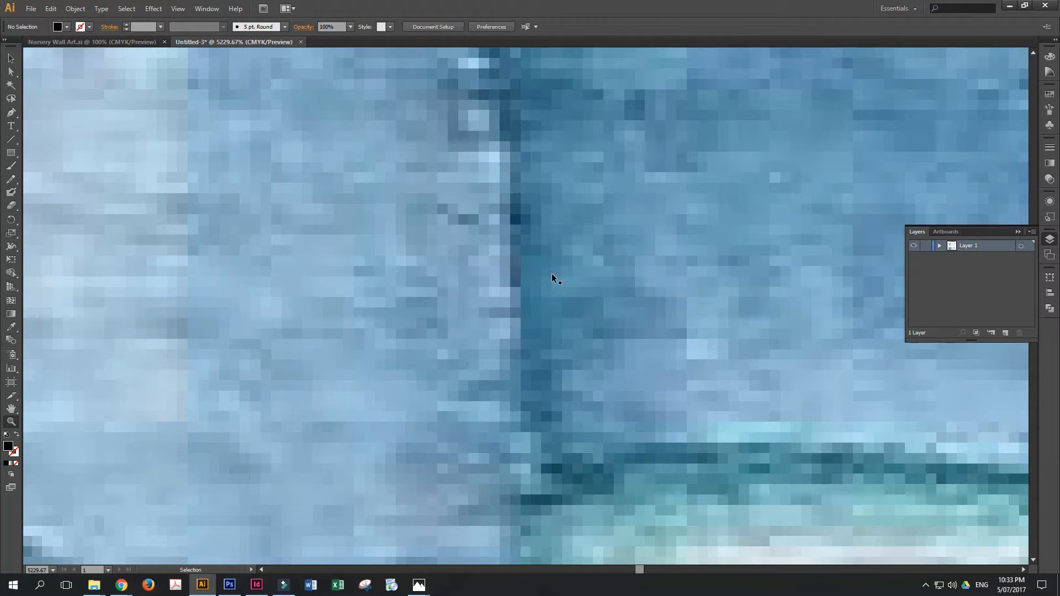
key(ctrl+minus)
key(ctrl+minus)
key(ctrl+minus)
key(ctrl+minus)
- Examine the edges of the lower vector bear up close, around the muzzle and the sign's edge
key(ctrl+minus)
key(ctrl+minus)
key(ctrl+minus)
key(ctrl+minus)
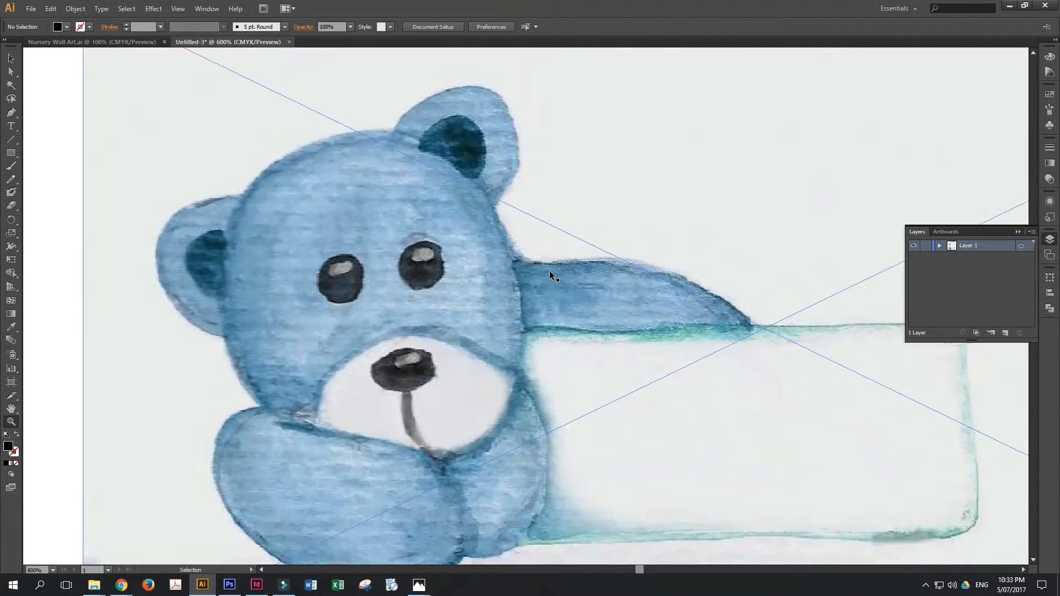
drag(594, 307, 527, 306)
key(ctrl+minus)
key(ctrl+minus)
drag(603, 407, 547, 213)
drag(291, 243, 542, 388)
drag(414, 214, 539, 352)
drag(482, 267, 615, 422)
click(543, 295)
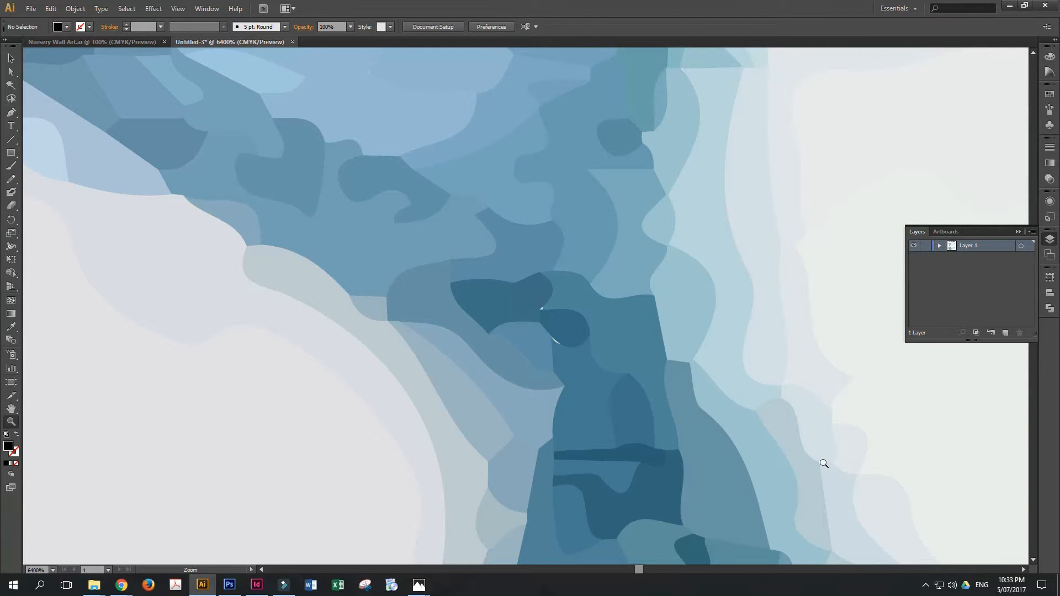
key(ctrl+minus)
key(ctrl+minus)
key(ctrl+minus)
key(ctrl+minus)
key(ctrl+minus)
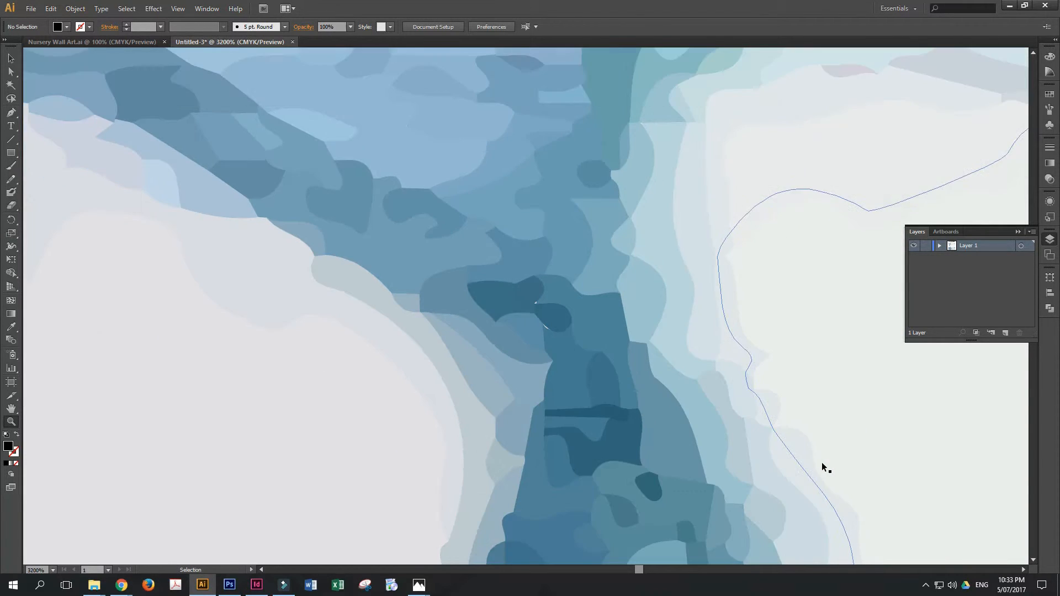
key(ctrl+minus)
key(ctrl+minus)
key(ctrl+minus)
key(ctrl+minus)
key(ctrl+minus)
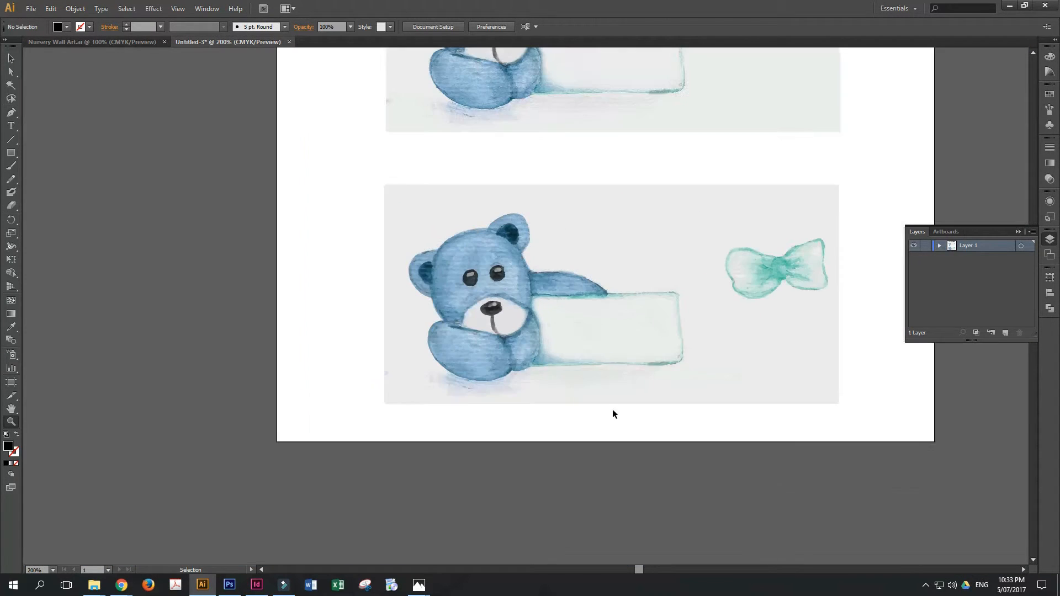
- Duplicate the upper linked bear image onto the empty canvas beside the artboard
click(11, 58)
key(ctrl+minus)
key(ctrl+minus)
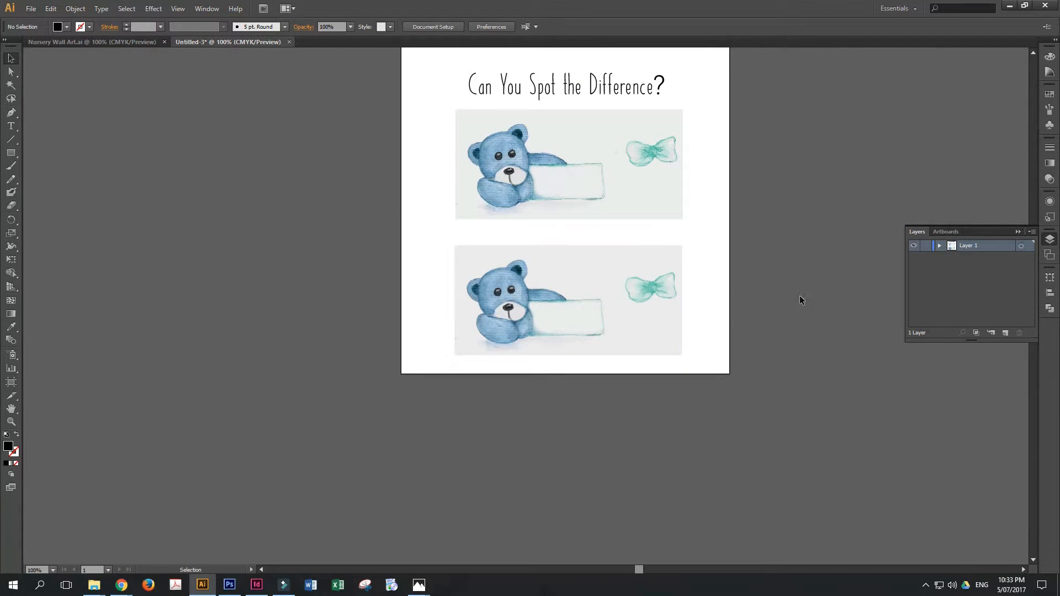
click(750, 250)
click(13, 56)
drag(607, 187, 488, 254)
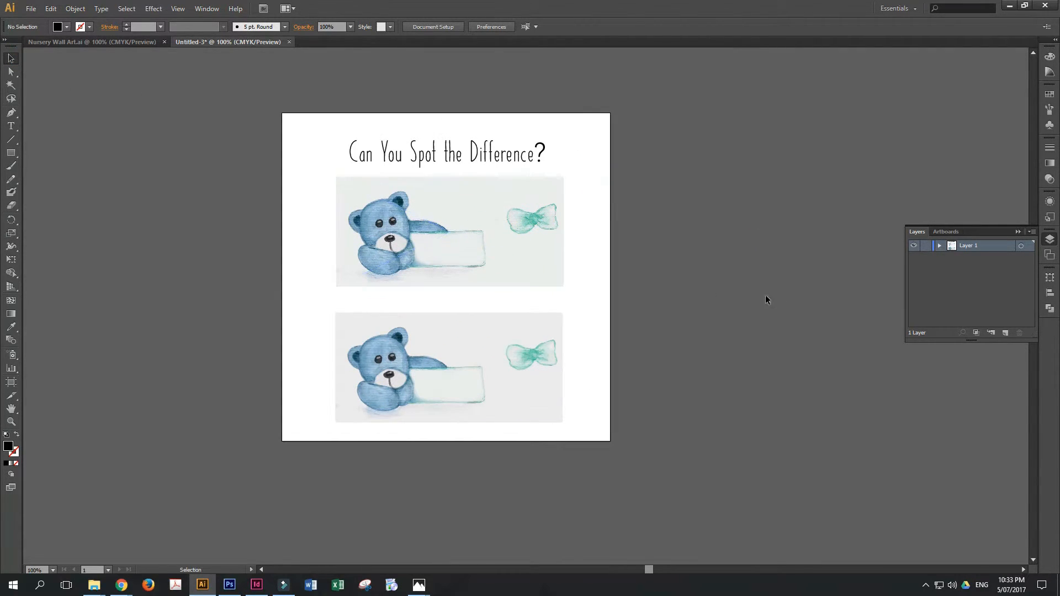
click(496, 272)
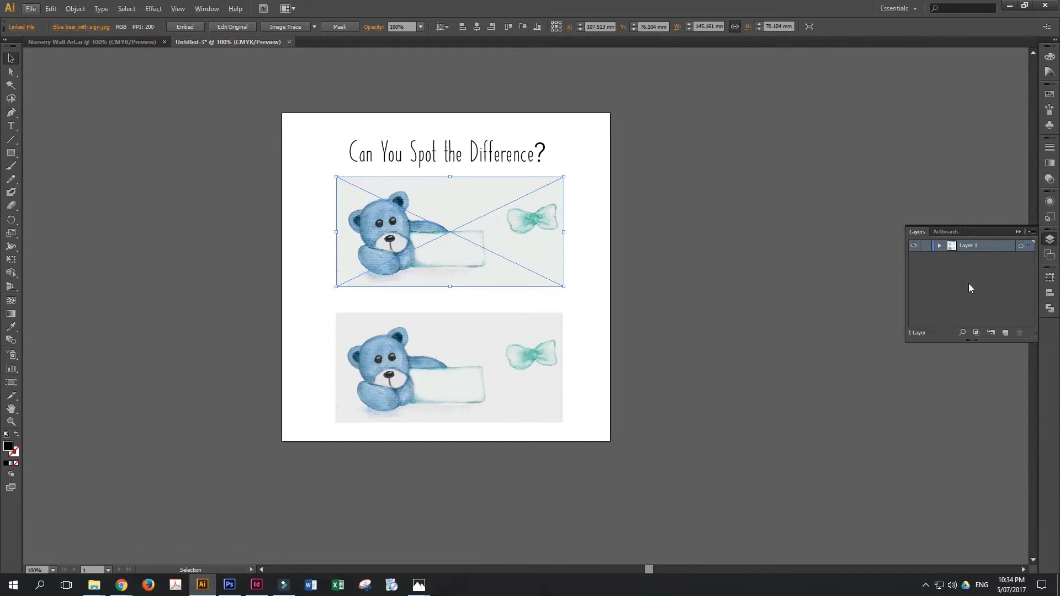
drag(368, 231, 676, 234)
click(770, 363)
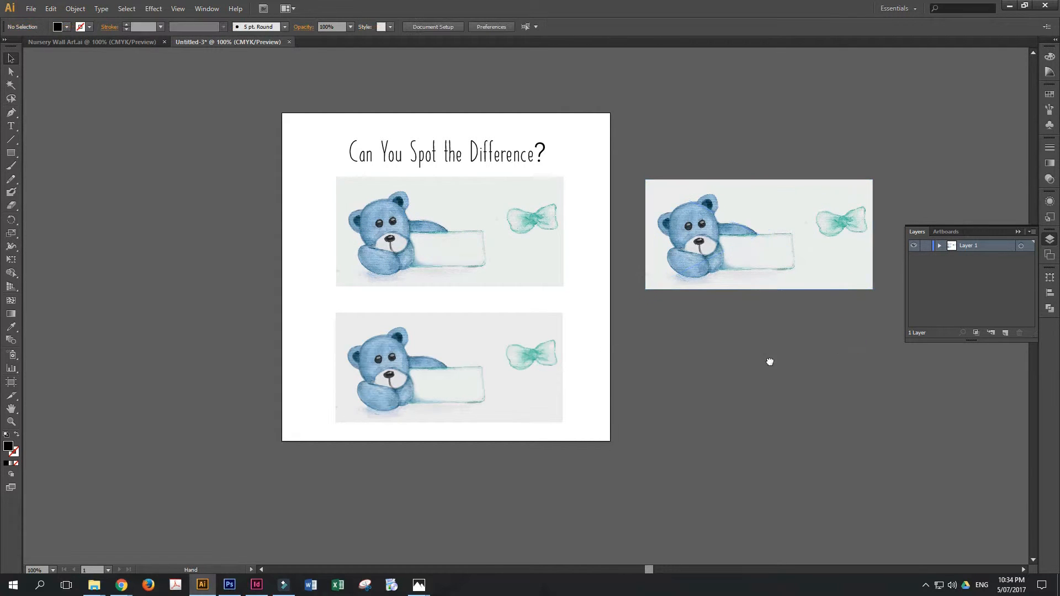
- Image-trace the duplicated bear image with the High Fidelity Photo preset
drag(769, 362, 582, 386)
key(ctrl+plus)
key(ctrl+plus)
key(ctrl+plus)
key(ctrl+plus)
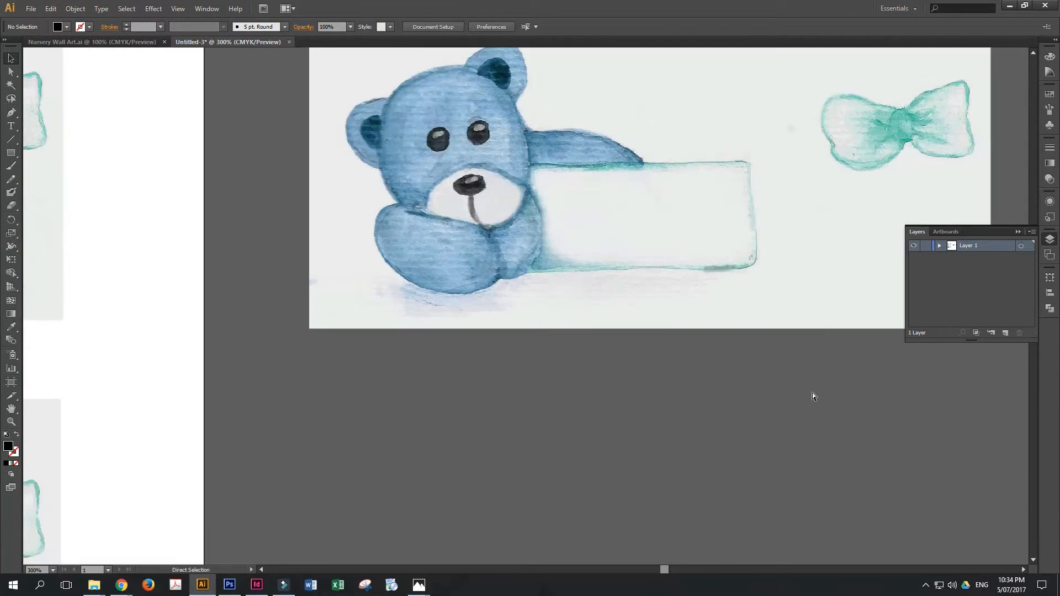
drag(797, 353, 647, 494)
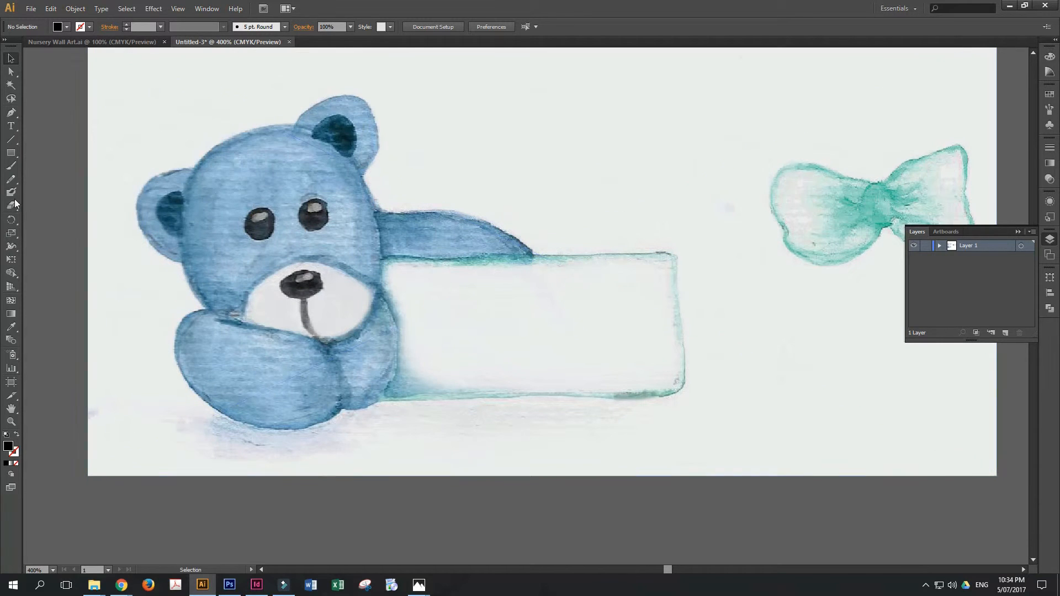
drag(631, 251, 617, 293)
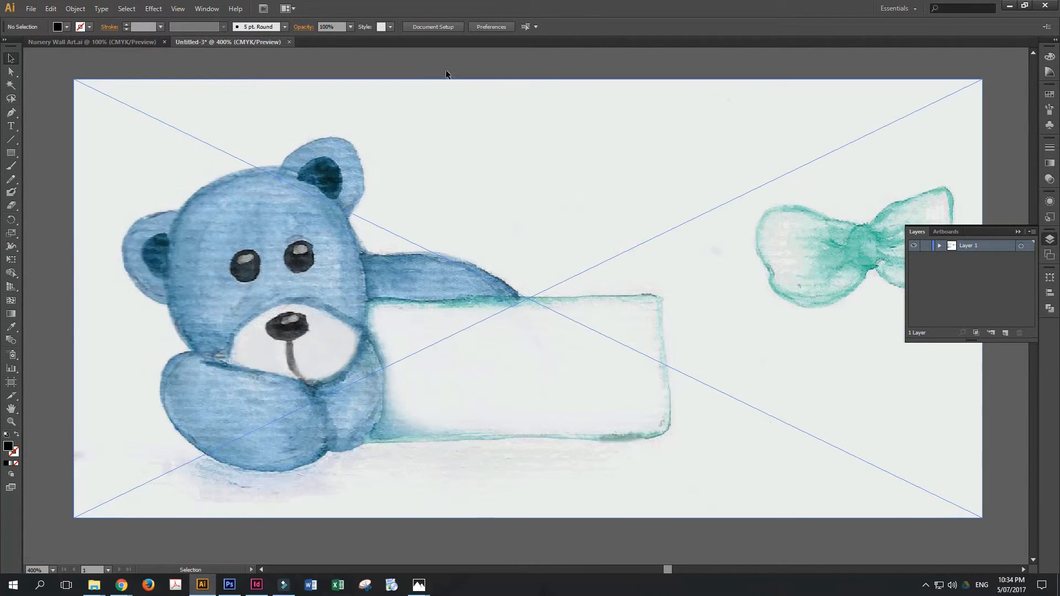
click(351, 135)
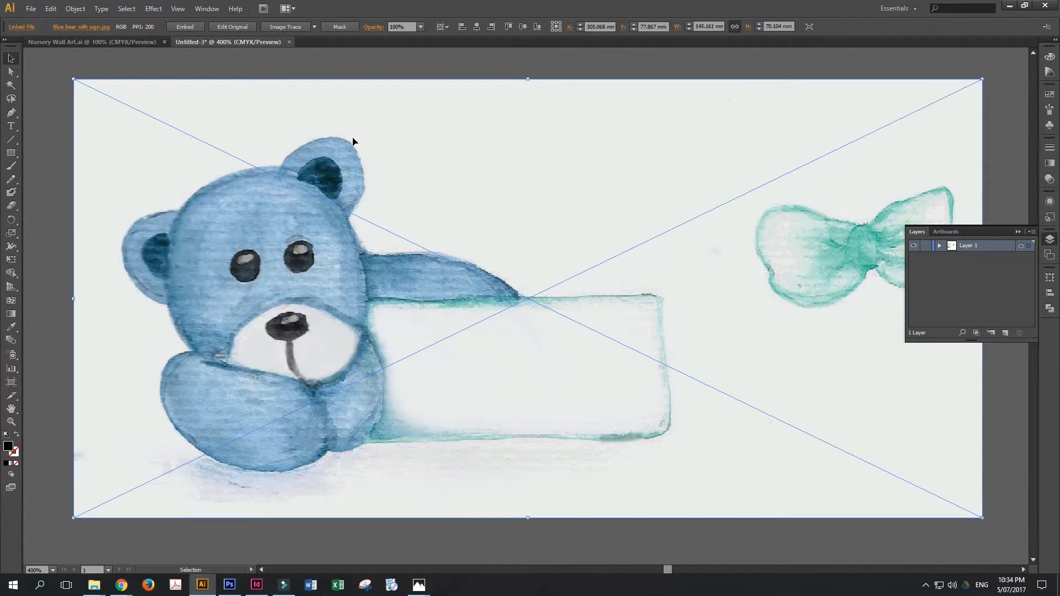
click(315, 27)
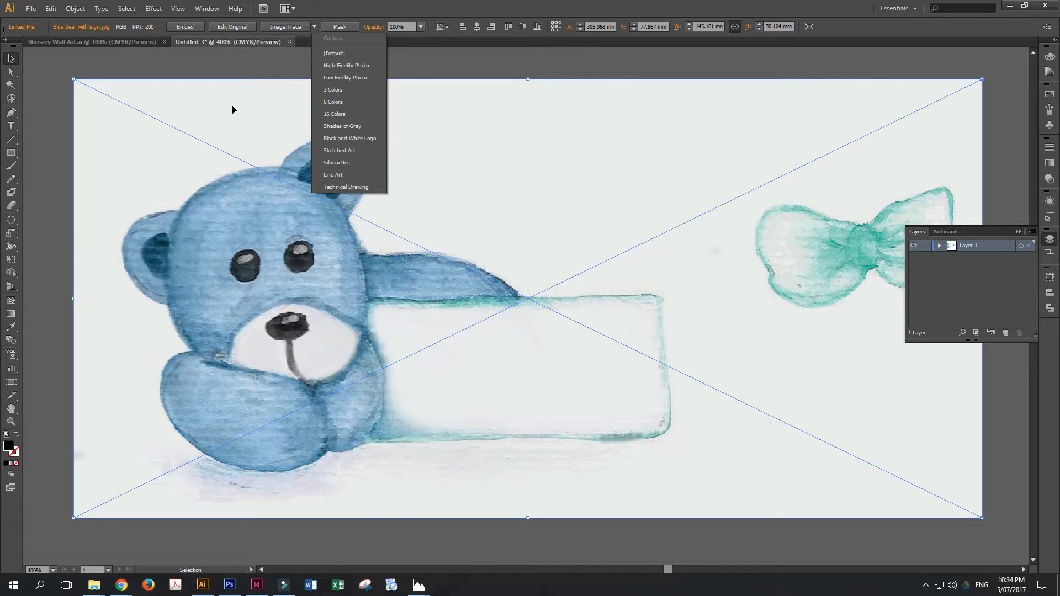
click(346, 66)
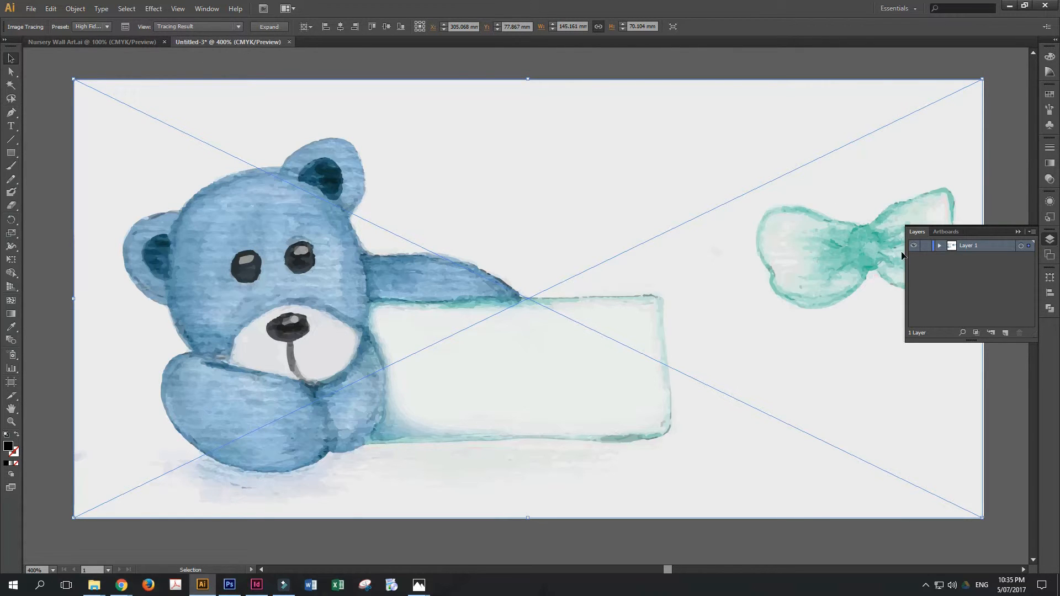
- Review the tracing view modes and Image Trace settings of the traced bear, and reselect the traced image
click(237, 27)
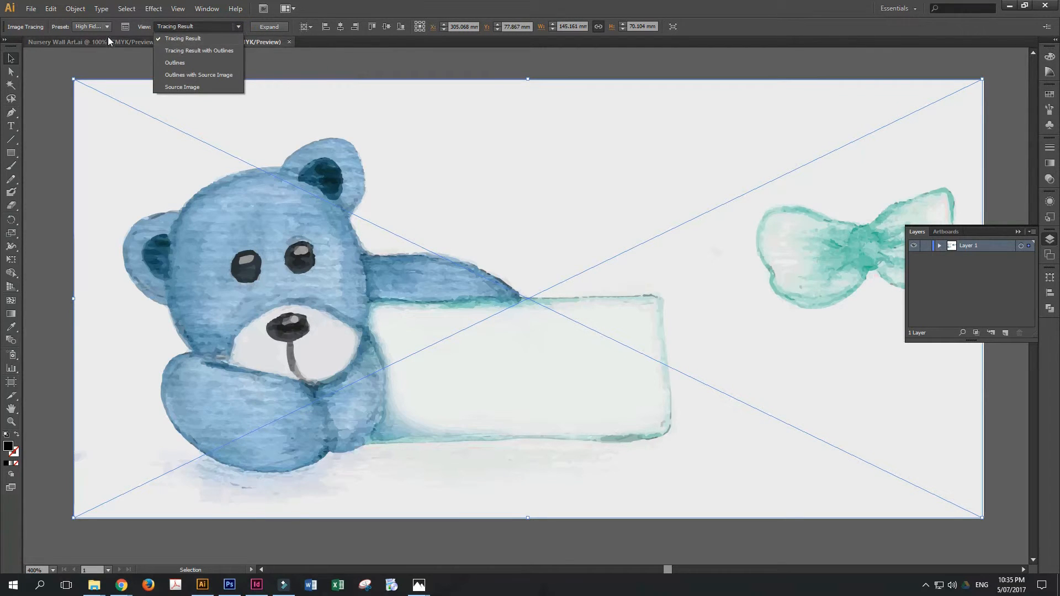
click(125, 27)
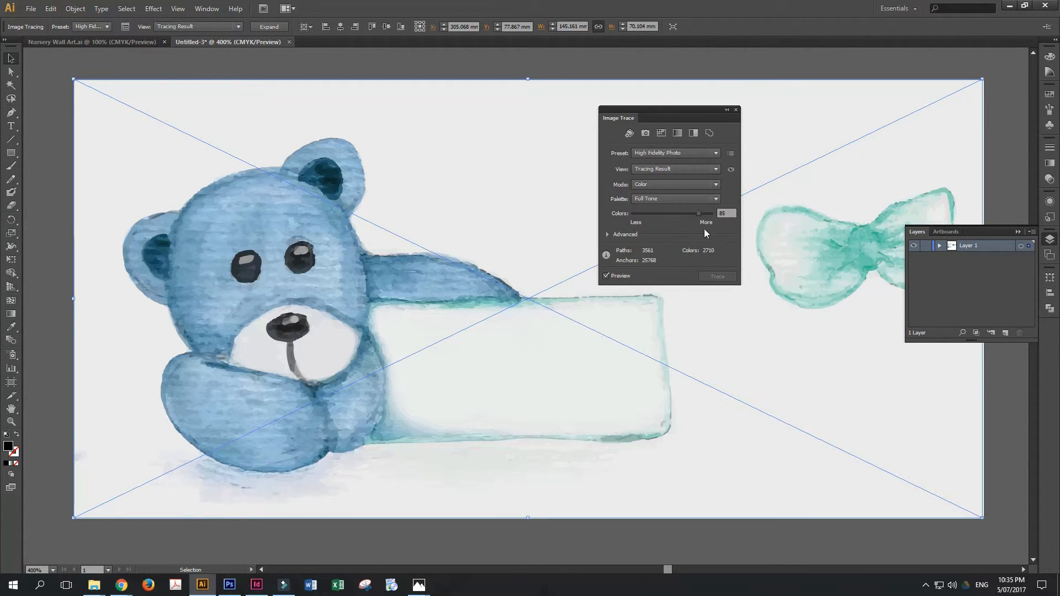
click(465, 74)
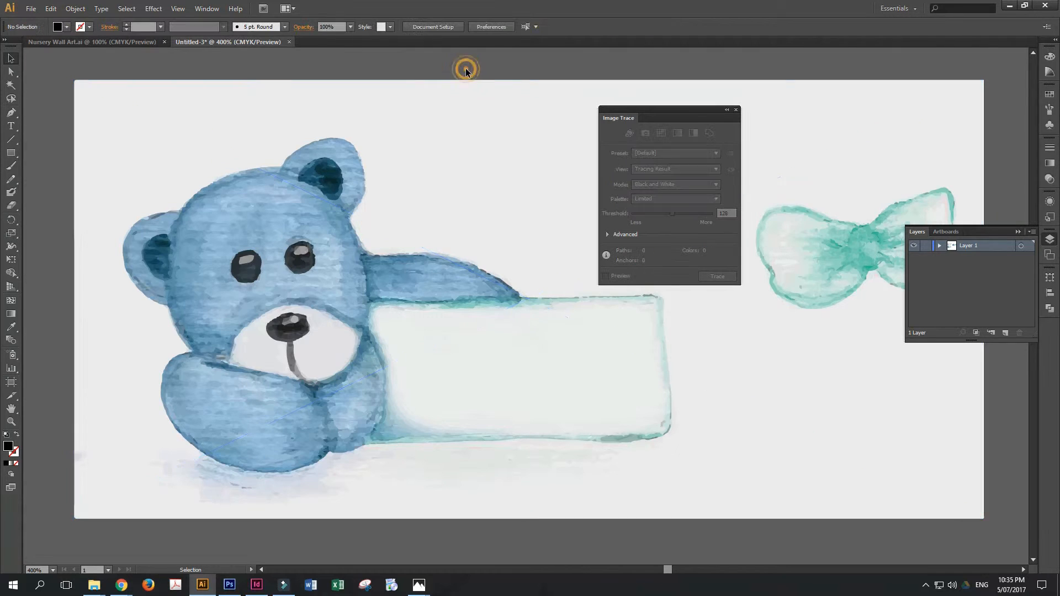
click(737, 114)
click(350, 61)
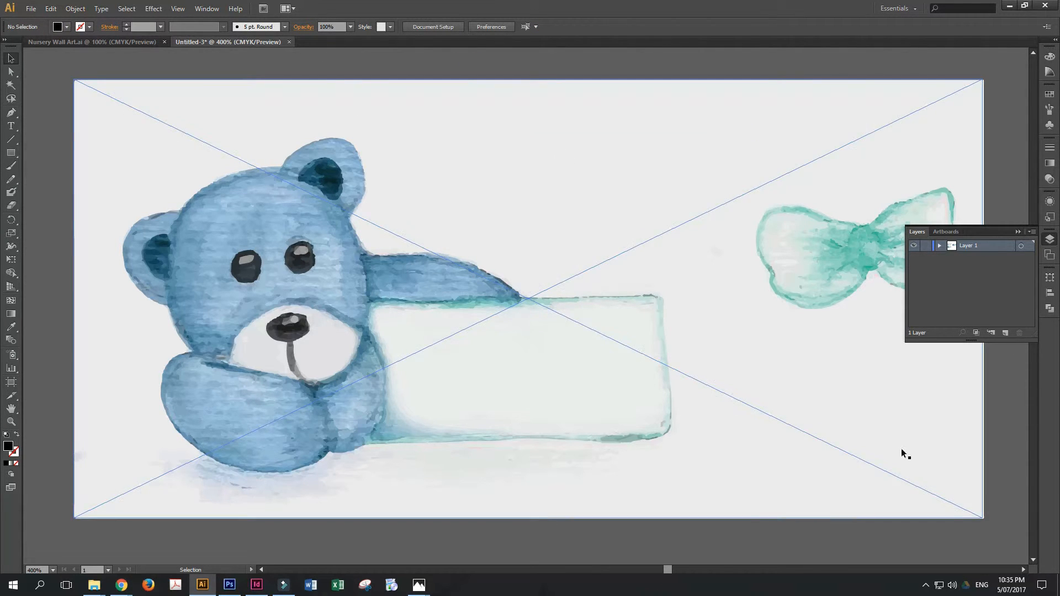
click(426, 374)
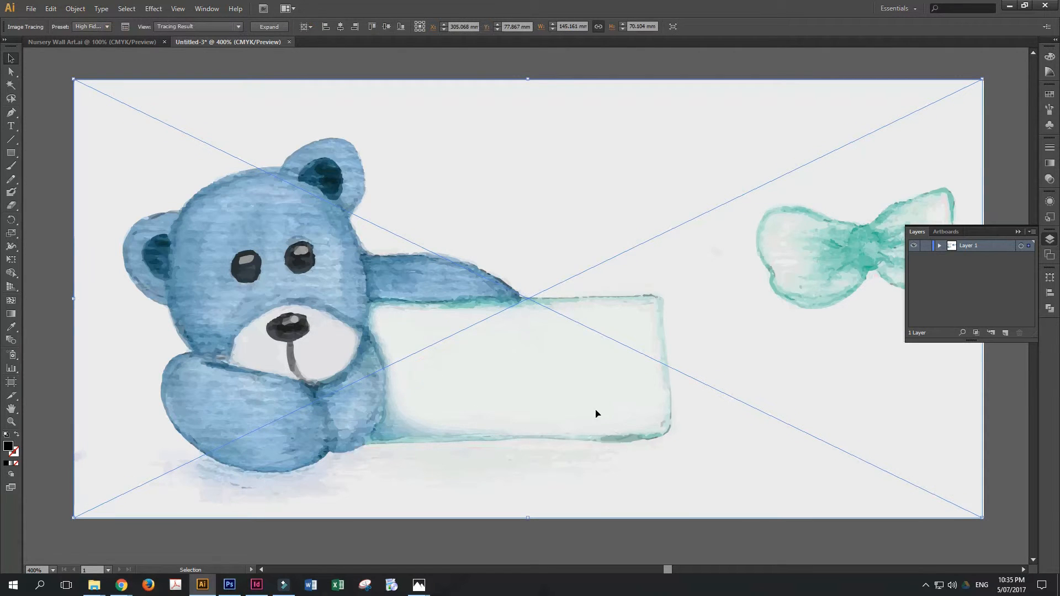
- Expand the traced bear image into editable vector paths and deselect it
click(276, 27)
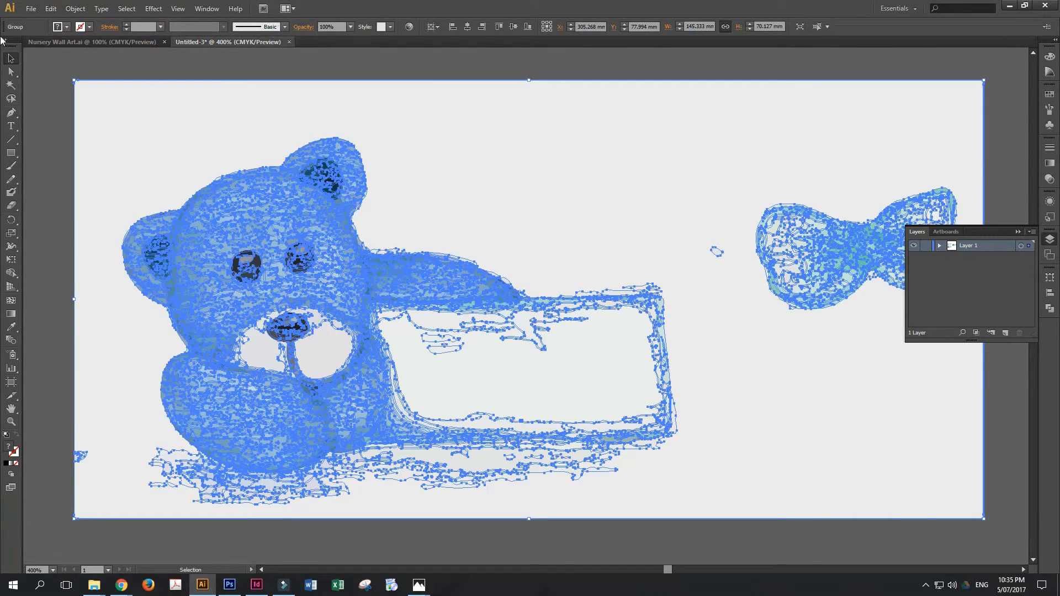
click(462, 230)
click(437, 68)
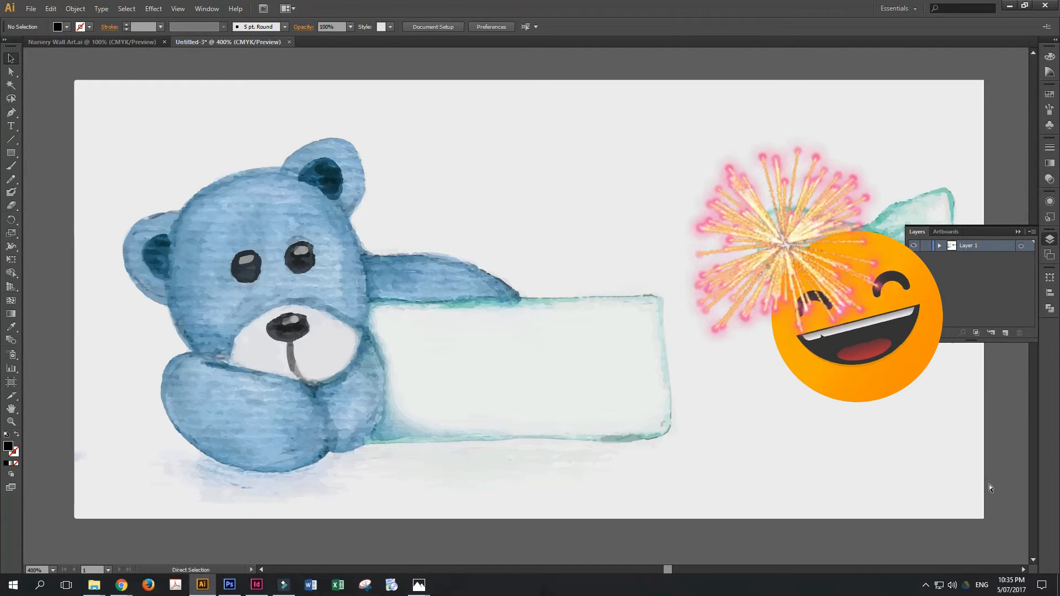
- Ungroup the expanded bear artwork and delete the pale grey background shape behind the bear and bow
key(ctrl+minus)
key(ctrl+minus)
key(ctrl+minus)
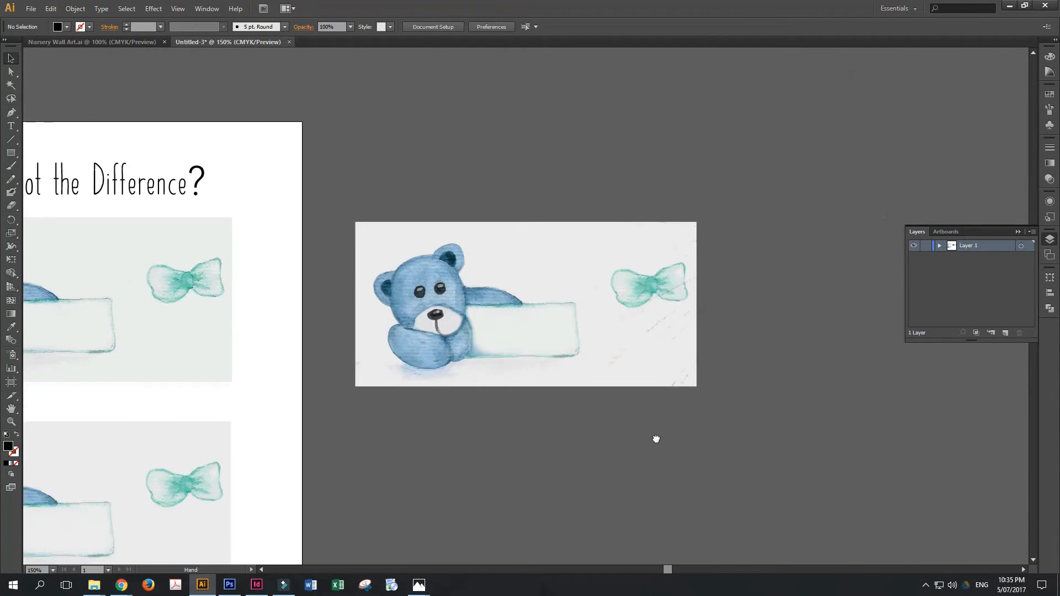
drag(656, 438, 836, 338)
click(699, 229)
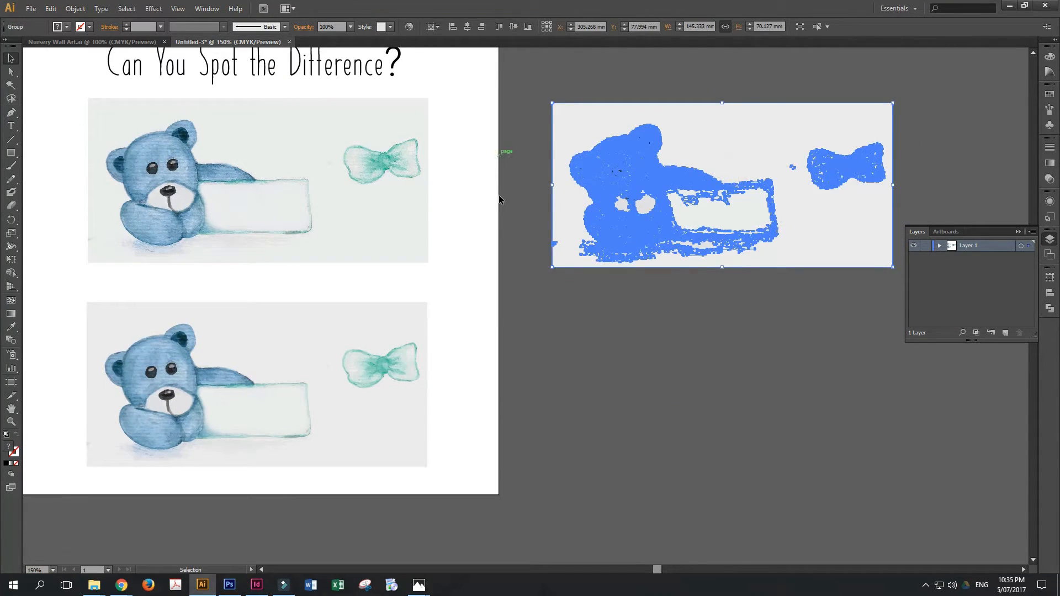
drag(695, 114, 698, 117)
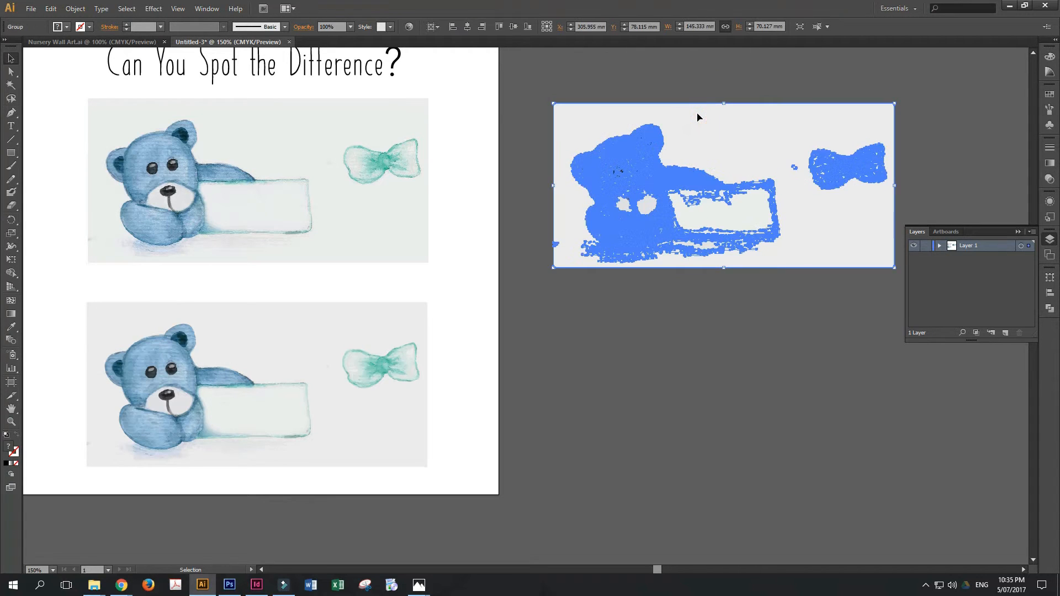
click(675, 80)
click(751, 132)
right_click(708, 134)
click(730, 194)
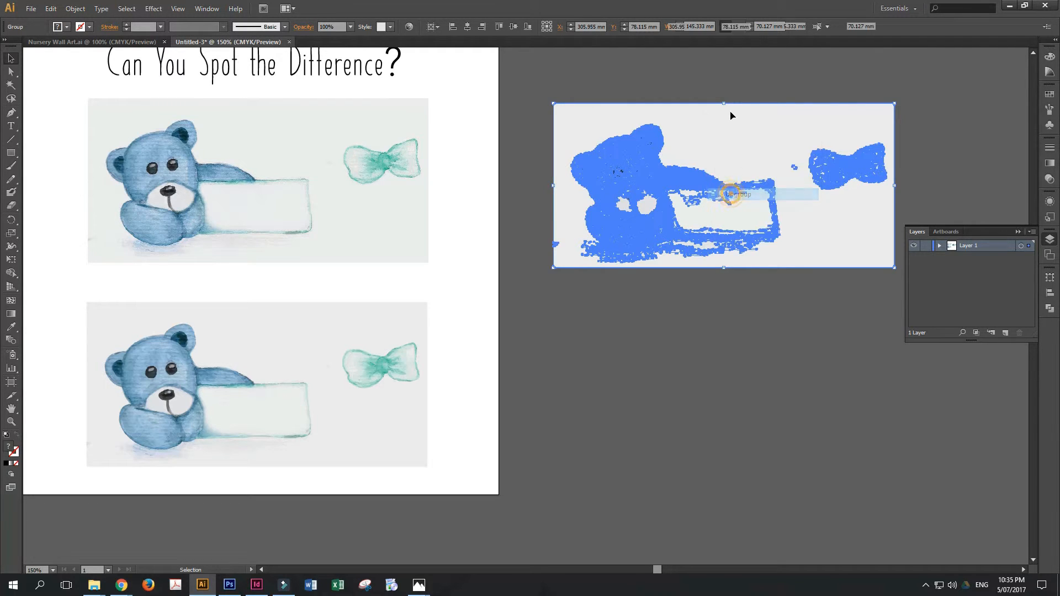
key(Delete)
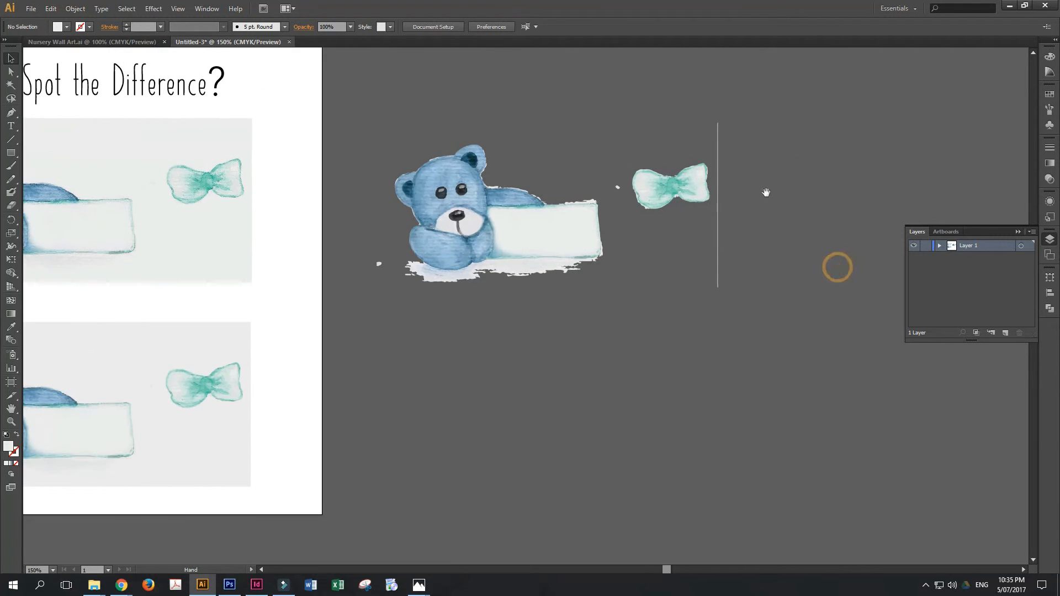
- Delete the thin stray strip beside the bow and the loose specks near the bow and the bear's shadow
drag(799, 90, 711, 304)
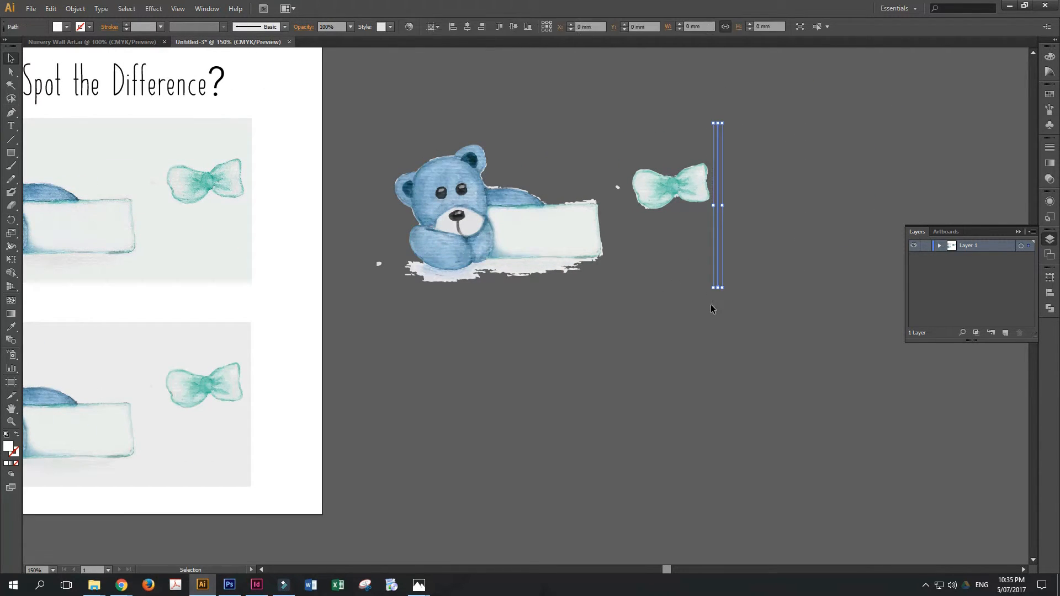
key(Delete)
drag(622, 198, 623, 200)
key(Delete)
drag(362, 253, 390, 295)
key(Delete)
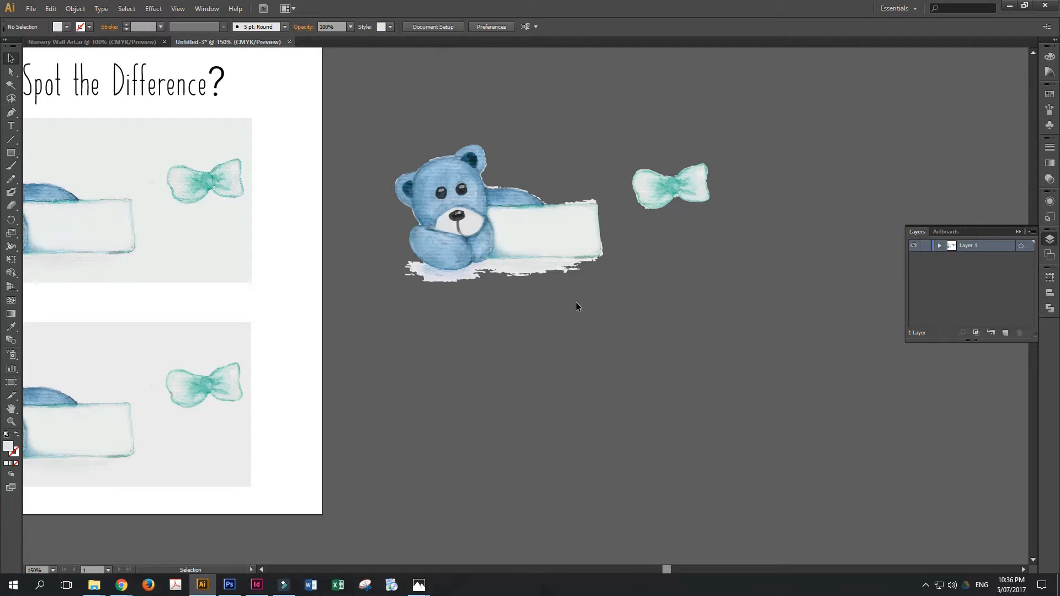
- Delete the pale fragments at the left end of the shadow beneath the traced bear
key(ctrl+plus)
key(ctrl+plus)
key(ctrl+plus)
drag(517, 294, 674, 432)
drag(331, 318, 362, 378)
key(Delete)
drag(350, 314, 371, 362)
key(Delete)
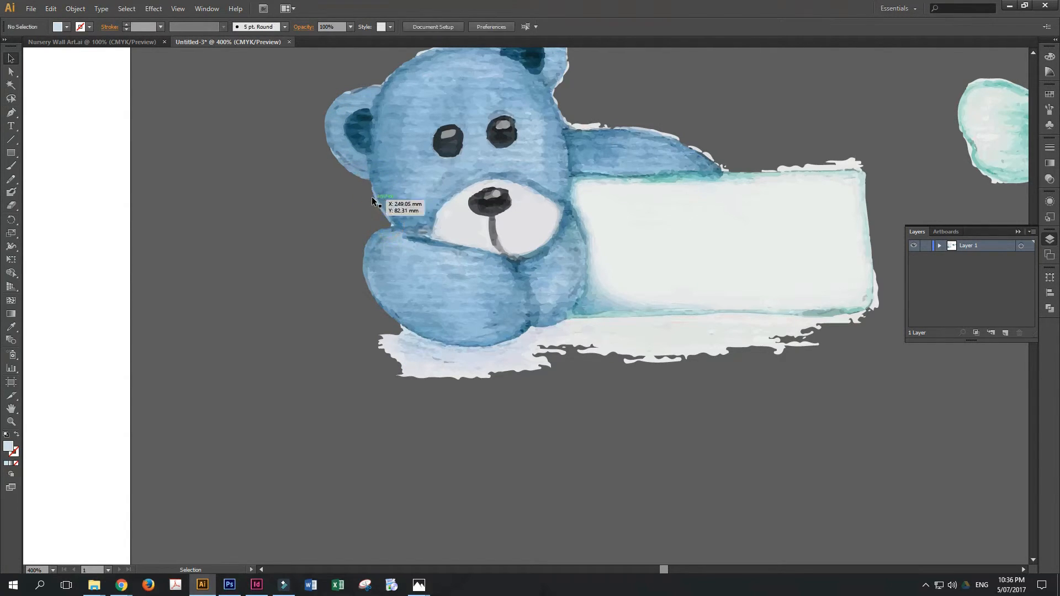
- Delete the white fringe pieces along the bear's upper ear and the adjoining side of its head
scroll(435, 124, up, 3)
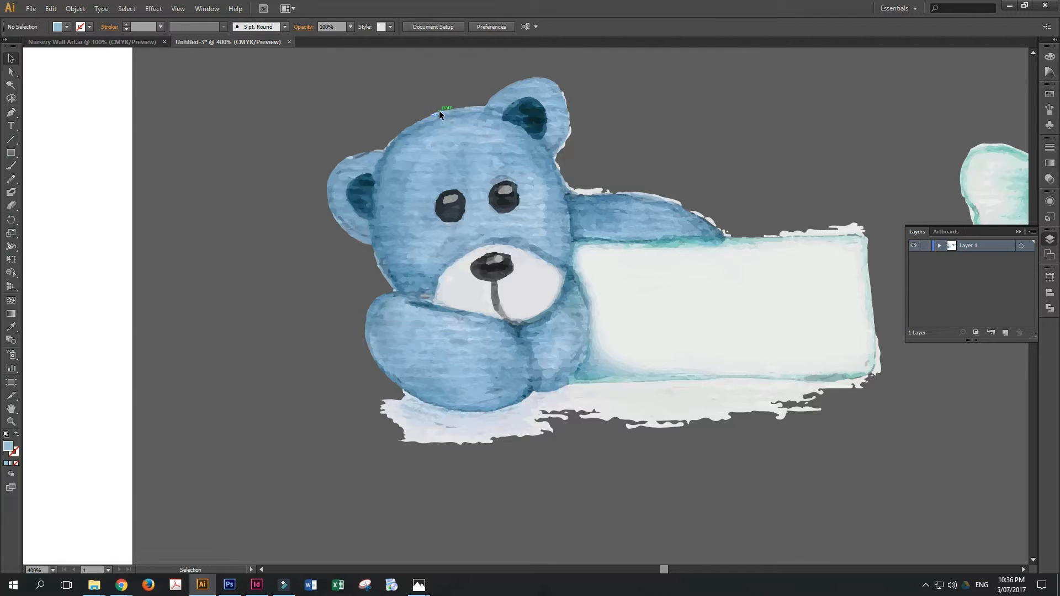
click(388, 145)
click(591, 175)
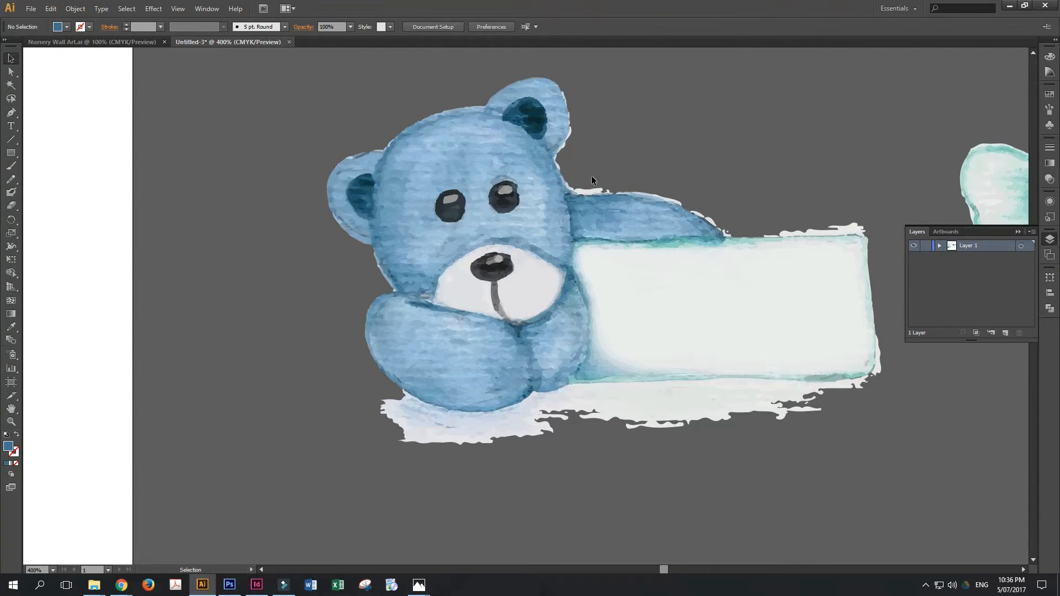
click(570, 134)
key(Delete)
click(564, 146)
key(Delete)
click(560, 153)
key(Delete)
click(559, 166)
key(Delete)
click(569, 105)
key(Delete)
click(567, 103)
key(Delete)
click(569, 117)
key(Delete)
click(571, 122)
key(Delete)
- Delete the white fragments above the outstretched arm where it meets the bear's head
click(569, 188)
key(Delete)
click(577, 192)
key(Delete)
click(579, 191)
key(Delete)
click(589, 191)
click(594, 177)
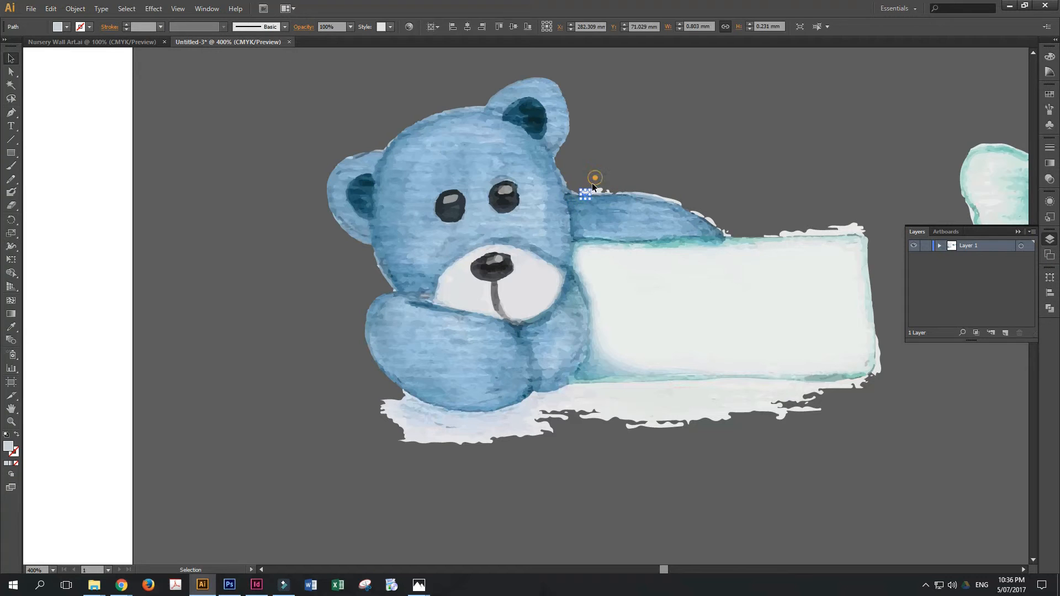
click(574, 180)
click(599, 190)
key(Delete)
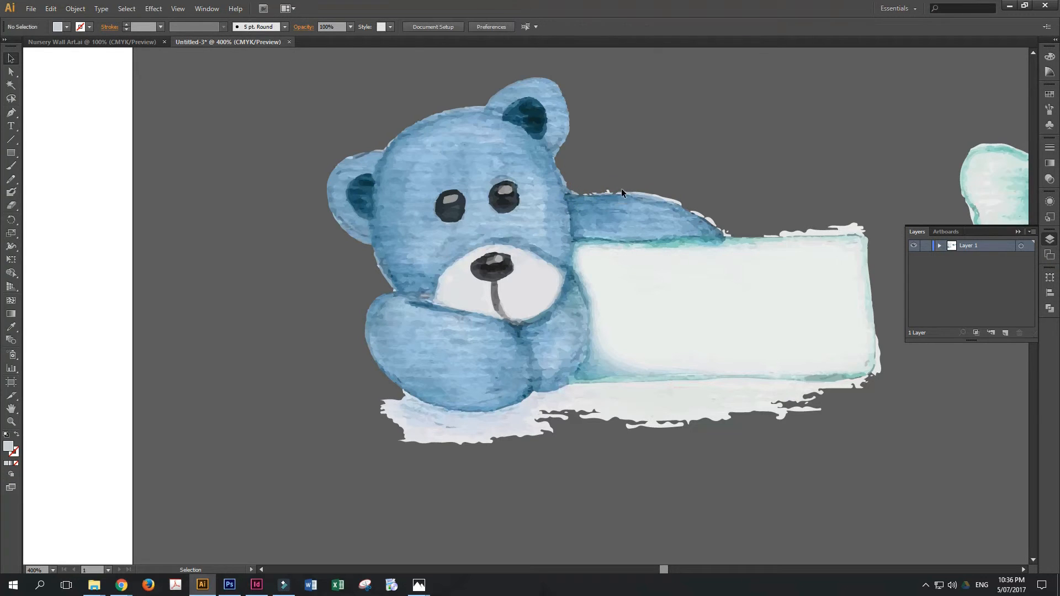
click(610, 190)
key(Delete)
click(584, 193)
key(Delete)
click(594, 192)
key(Delete)
- Delete the white fringe pieces along the outer slope of the outstretched arm down to the sign
click(672, 203)
key(Delete)
click(678, 201)
key(Delete)
click(704, 215)
key(Delete)
click(714, 227)
key(Delete)
click(719, 231)
key(Delete)
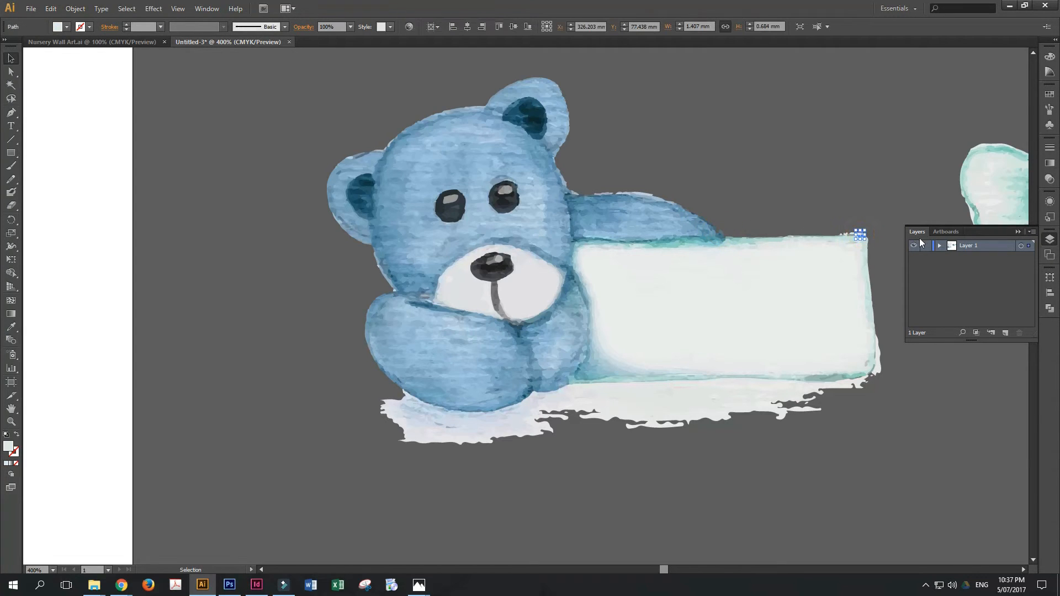
- Remove the small white fragments on the sign's upper edge near its outer corner
key(backslash)
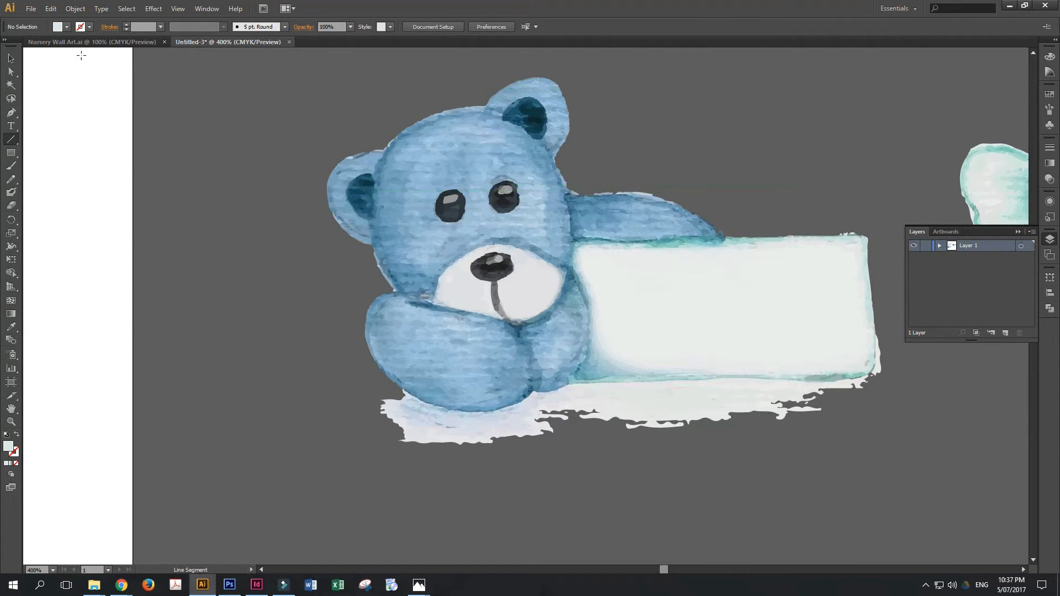
click(11, 59)
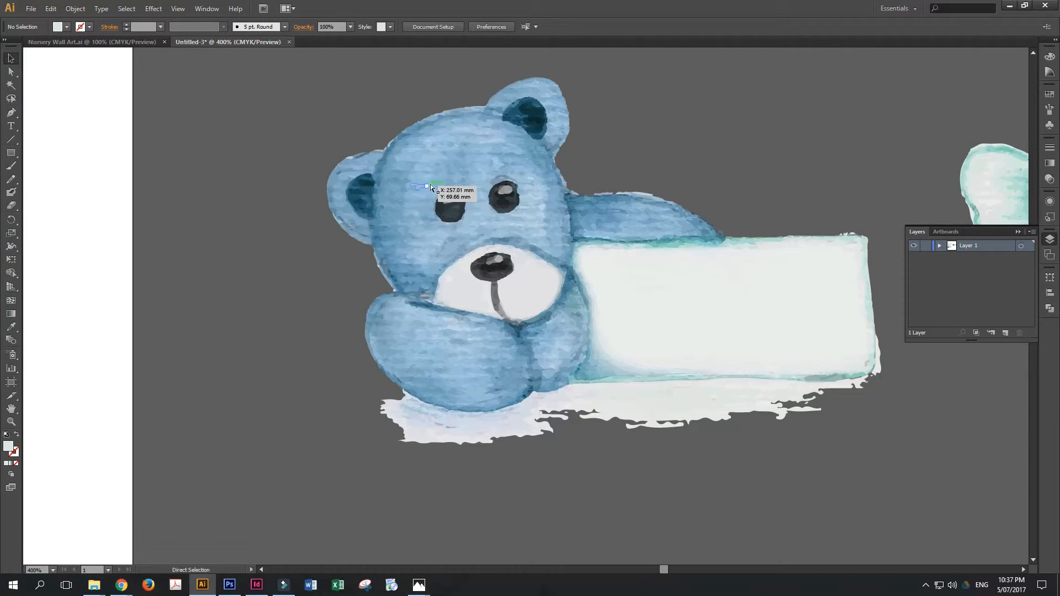
key(ctrl+equal)
key(ctrl+equal)
key(ctrl+equal)
key(space)
drag(920, 182, 523, 225)
drag(810, 201, 338, 239)
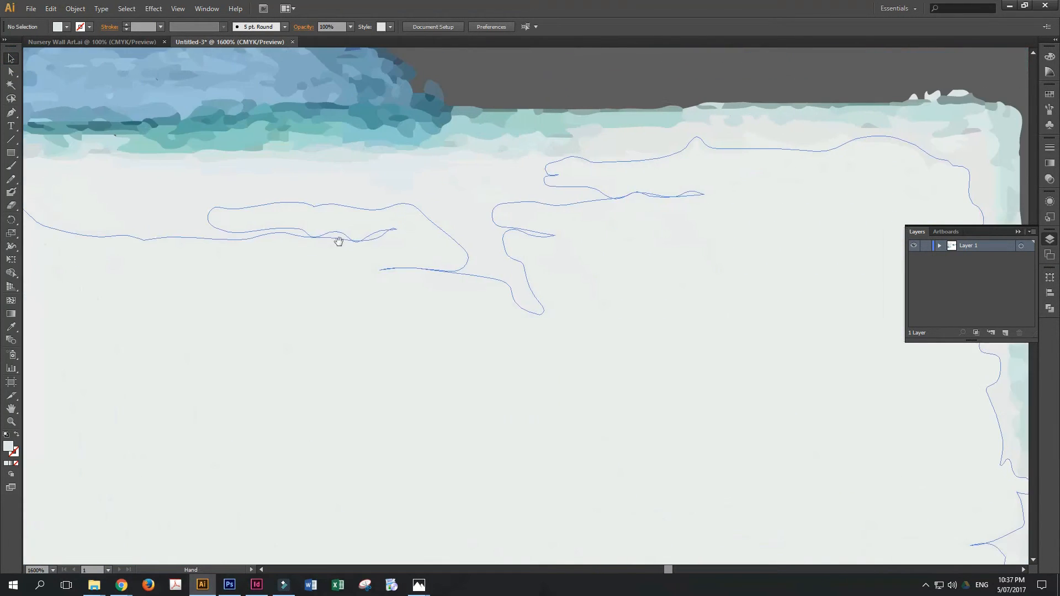
drag(673, 228, 317, 326)
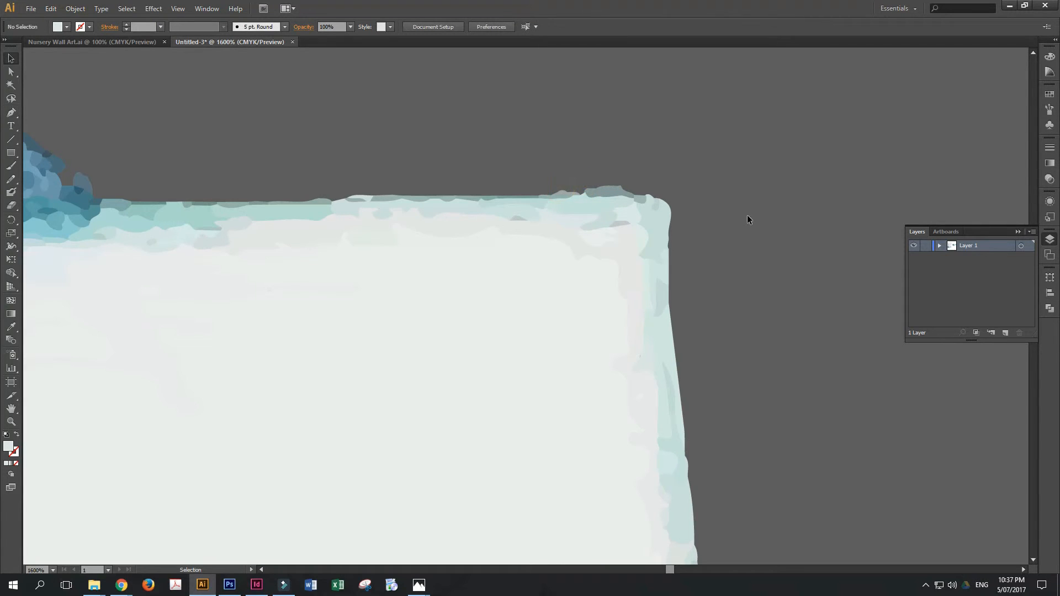
- Select all of the traced bow's paths and move the bow above the bear, close to the artboard
key(ctrl+0)
key(space)
mouse_move(893, 347)
mouse_down()
mouse_move(778, 301)
mouse_move(480, 246)
mouse_up()
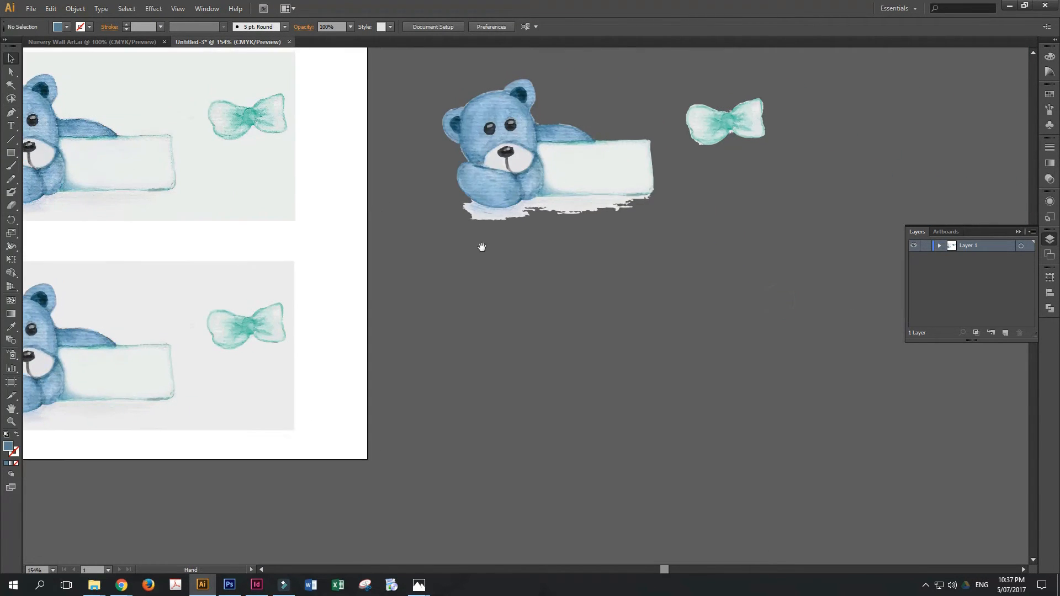
click(530, 198)
key(space)
drag(691, 225, 587, 280)
click(584, 280)
drag(601, 163, 745, 252)
drag(699, 203, 342, 65)
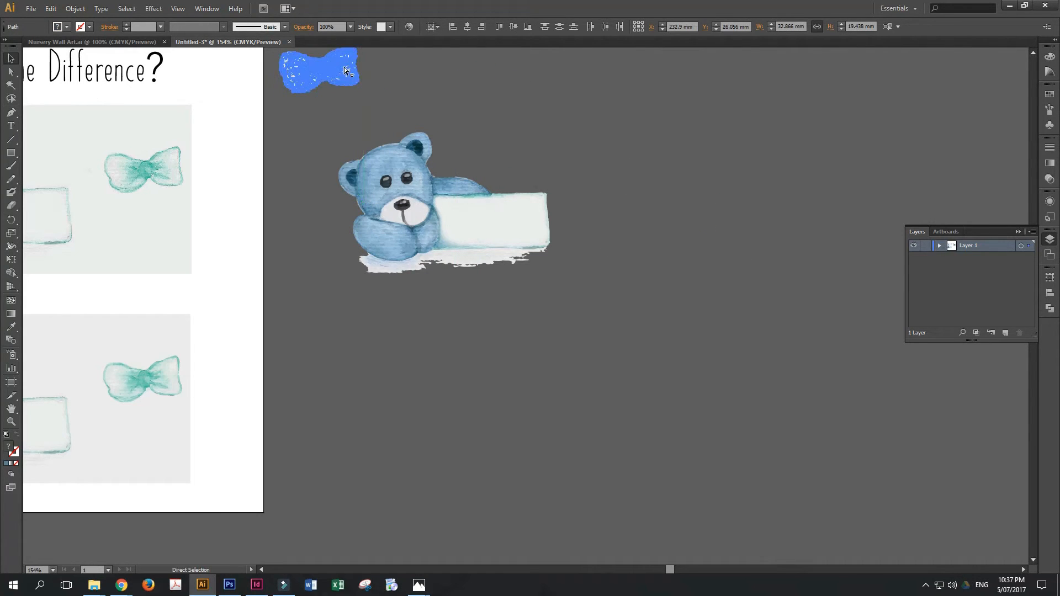
- Group all the paths of the traced bear and its sign
click(681, 173)
drag(320, 135, 612, 371)
key(ctrl+g)
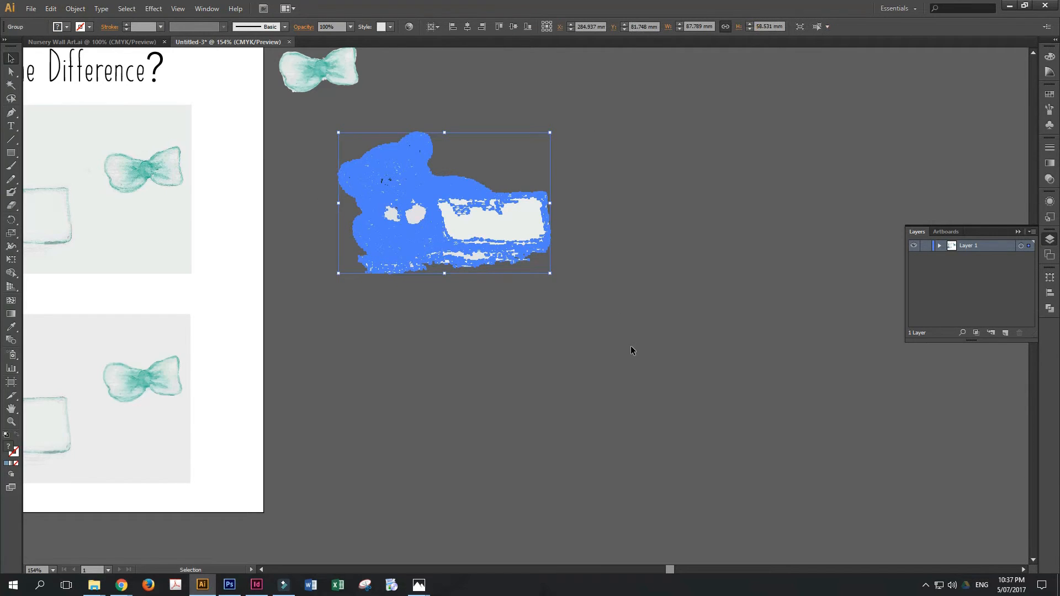
- Scale the grouped vector bear far beyond the artboard's size over the enlarged linked bear image, and deselect it
key(ctrl+minus)
key(ctrl+minus)
key(ctrl+minus)
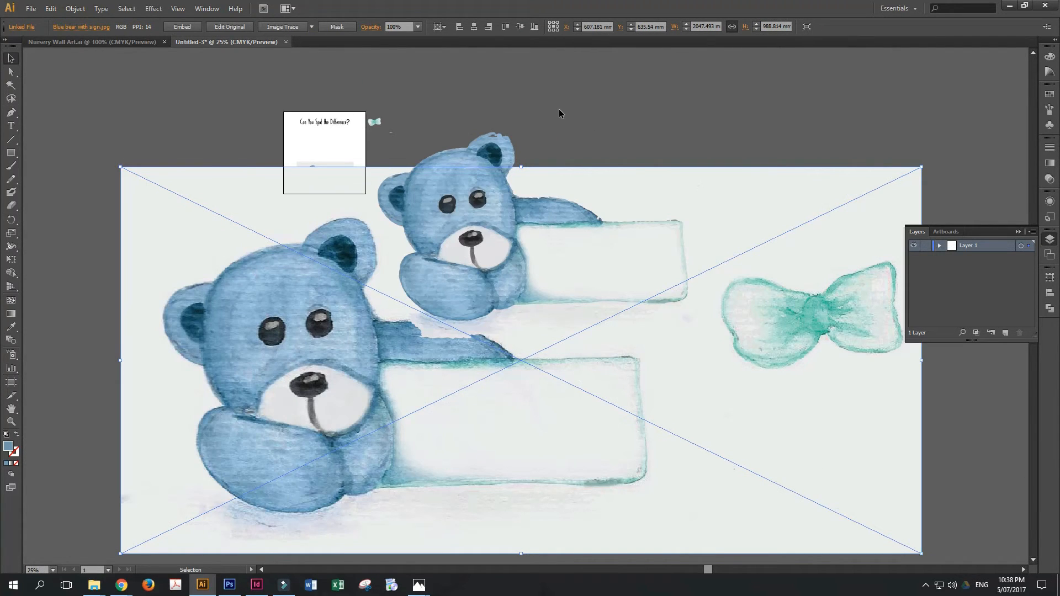
click(559, 110)
click(447, 274)
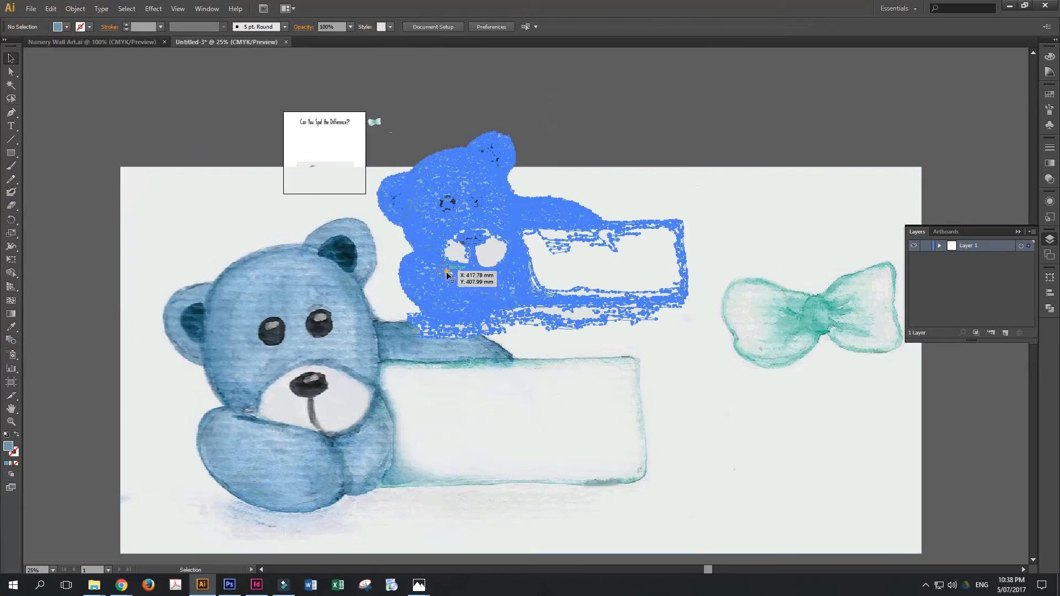
mouse_move(688, 340)
mouse_down()
mouse_move(928, 500)
mouse_move(883, 490)
mouse_move(930, 500)
mouse_up()
click(587, 81)
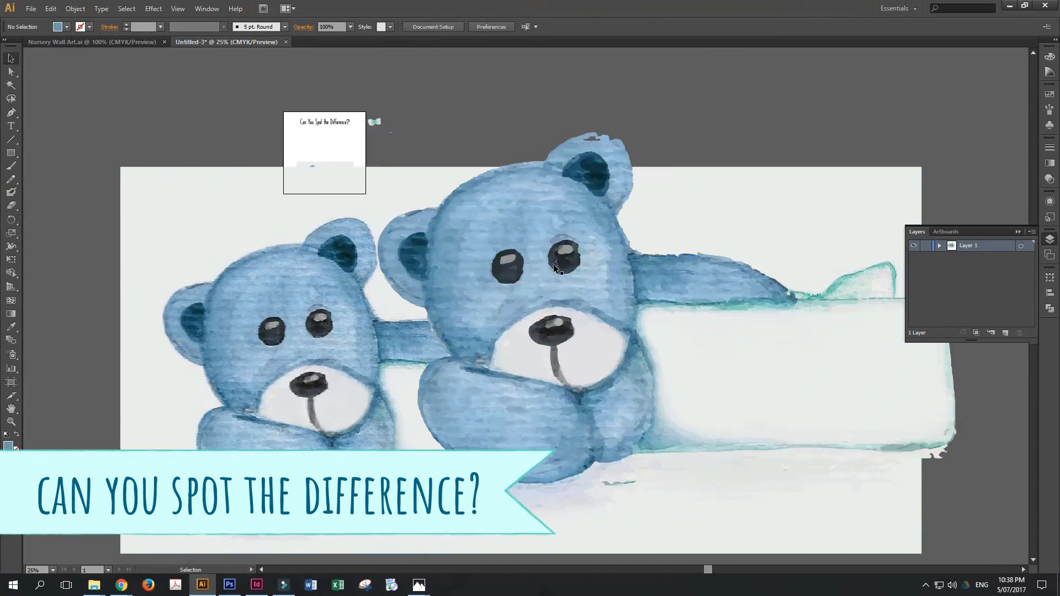
- Delete the enlarged vector bear, and undo the deletion together with the scaling
drag(553, 261, 579, 251)
click(621, 87)
click(568, 170)
key(Delete)
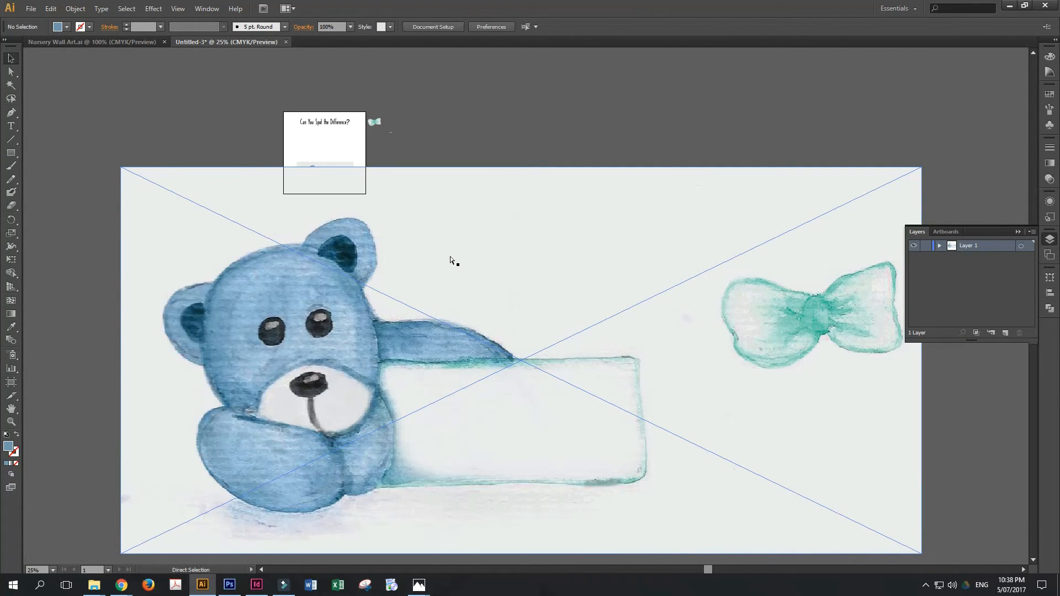
key(ctrl+z)
key(ctrl+z)
key(ctrl+z)
- Compare the linked bear image with the traced vector version below it on the artboard, up close
click(11, 422)
drag(237, 124, 473, 252)
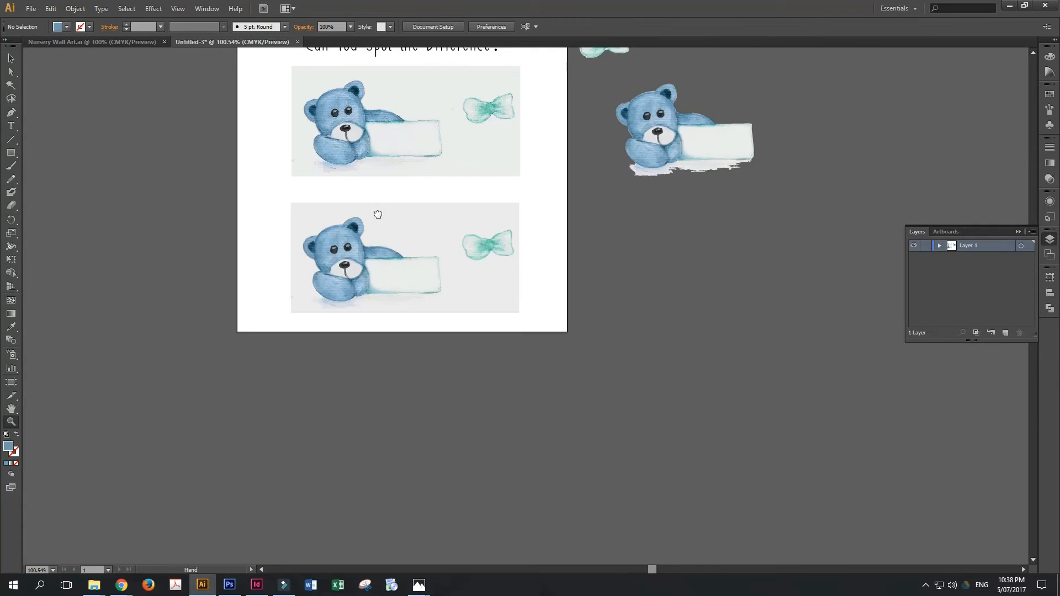
drag(379, 214, 446, 334)
drag(308, 160, 631, 480)
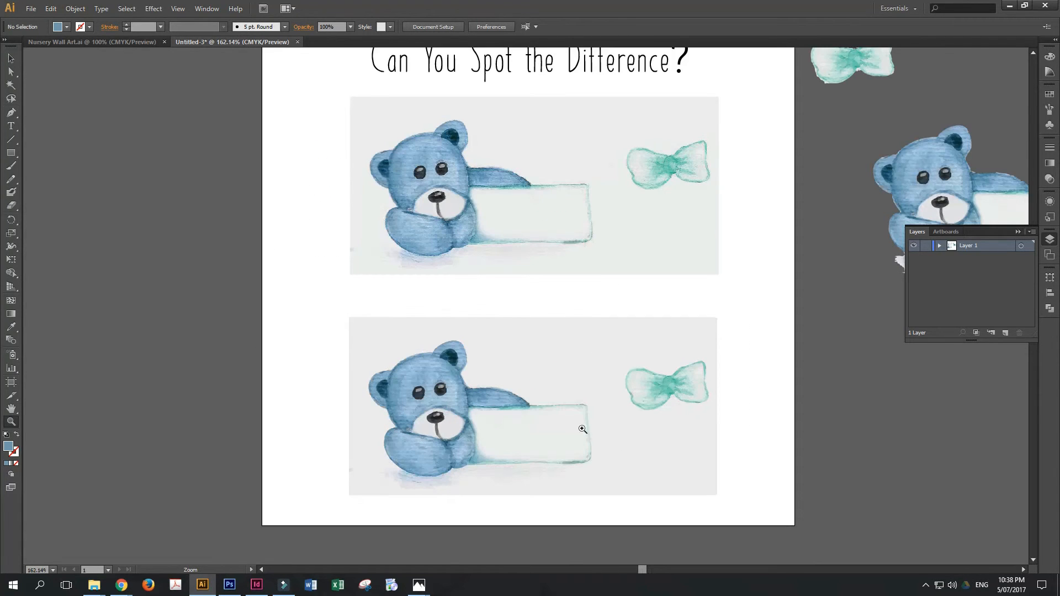
click(11, 58)
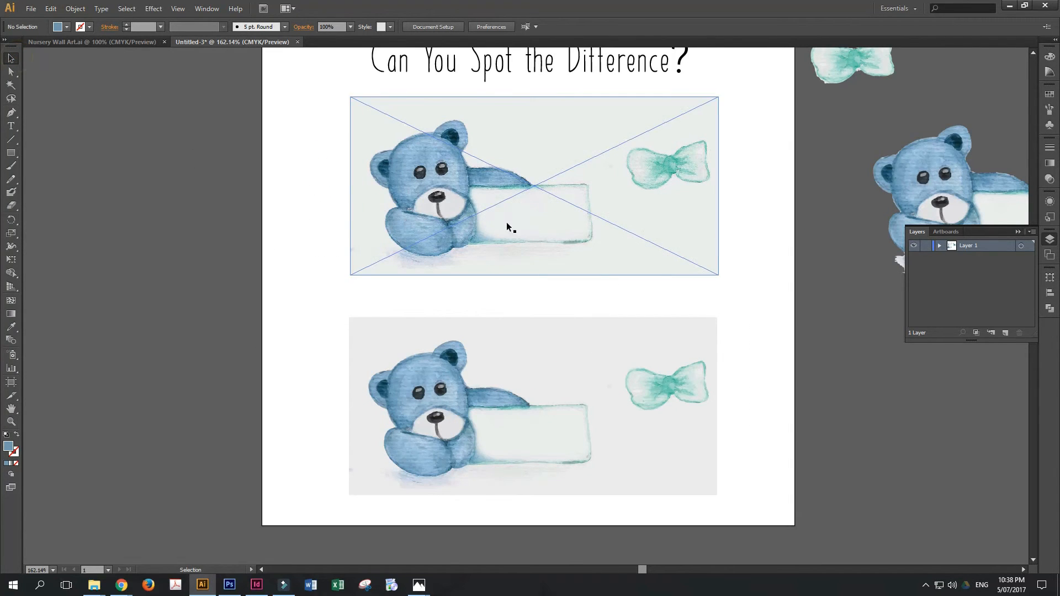
click(545, 387)
click(895, 365)
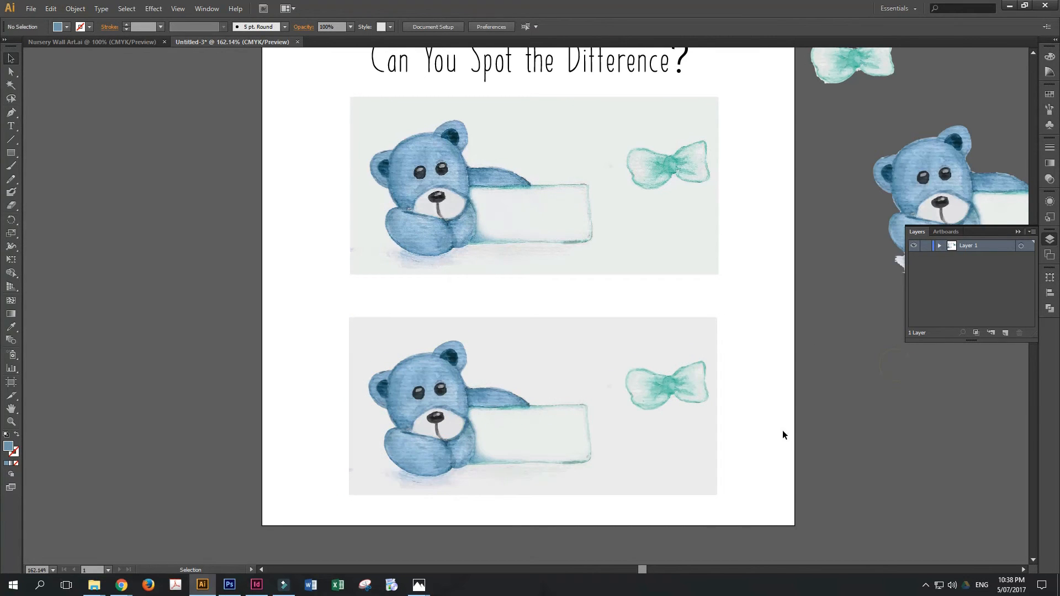
key(ctrl+equal)
key(ctrl+equal)
drag(719, 450, 707, 343)
click(857, 427)
click(931, 433)
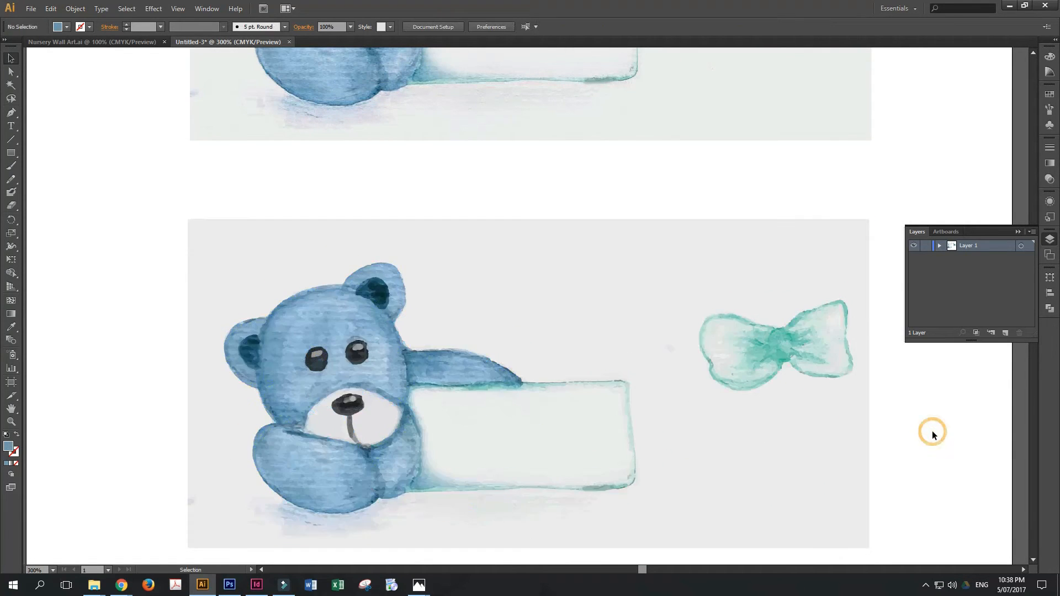
key(ctrl+minus)
key(ctrl+minus)
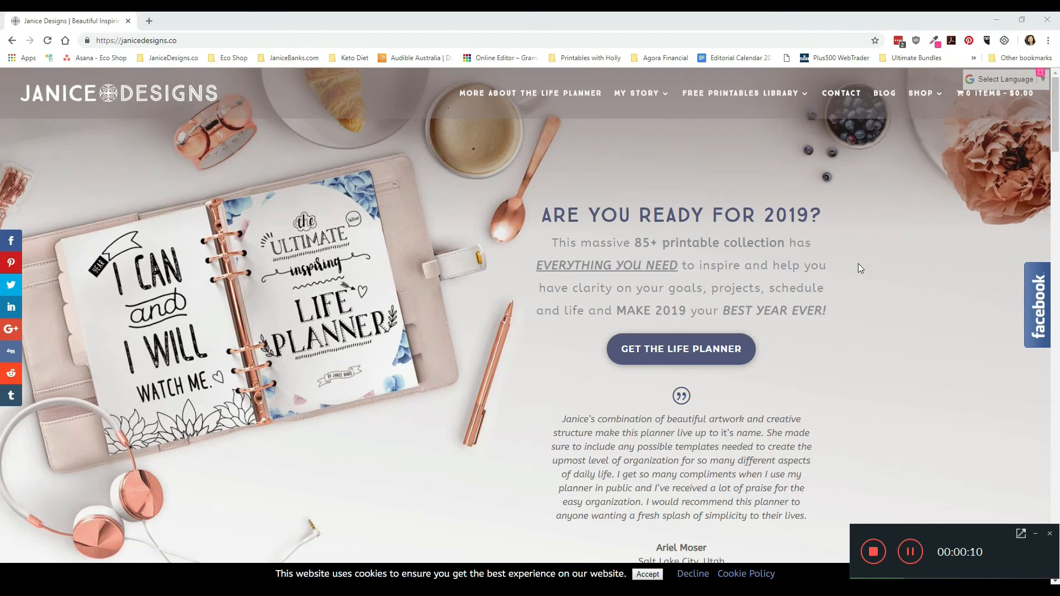
- Switch to the browser and open the shop's Graphics section on janicedesigns.co
click(92, 45)
mouse_move(919, 99)
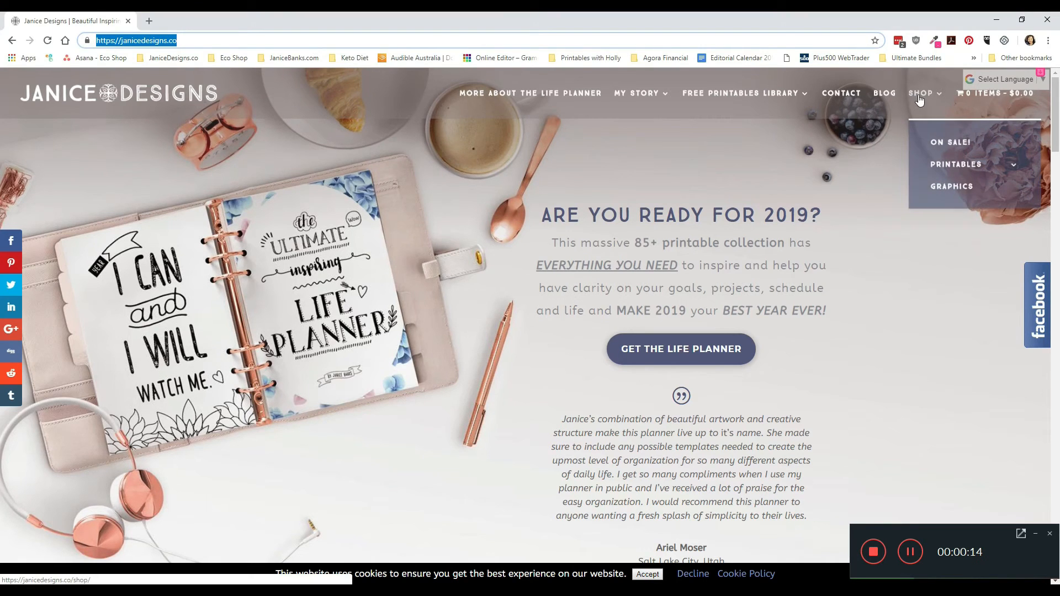
click(954, 186)
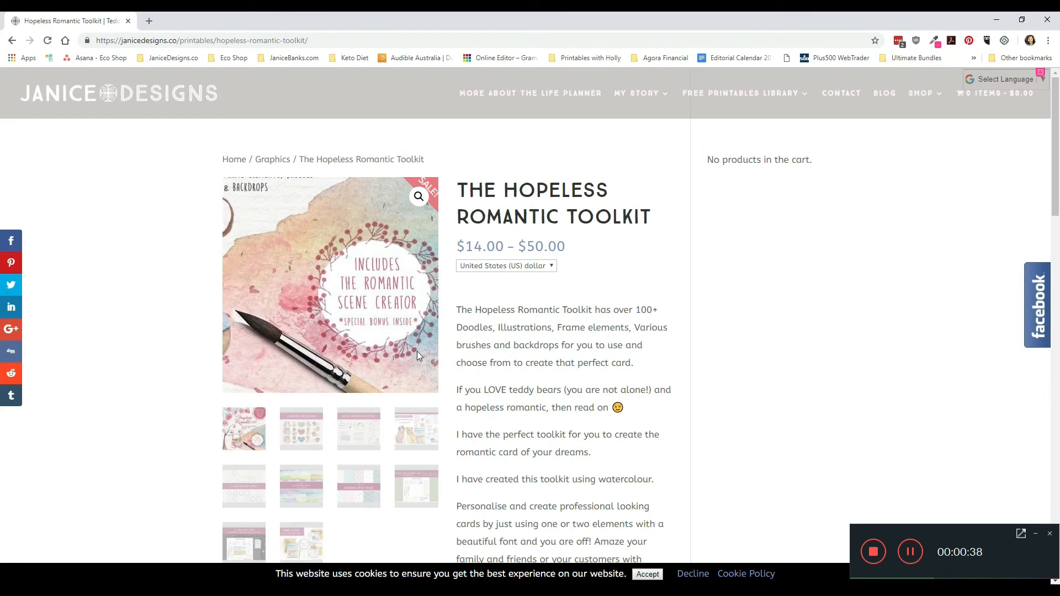
- Browse The Hopeless Romantic Toolkit's preview images, including the frames, backdrops, seamless patterns, scene creator and bonus cards
click(307, 447)
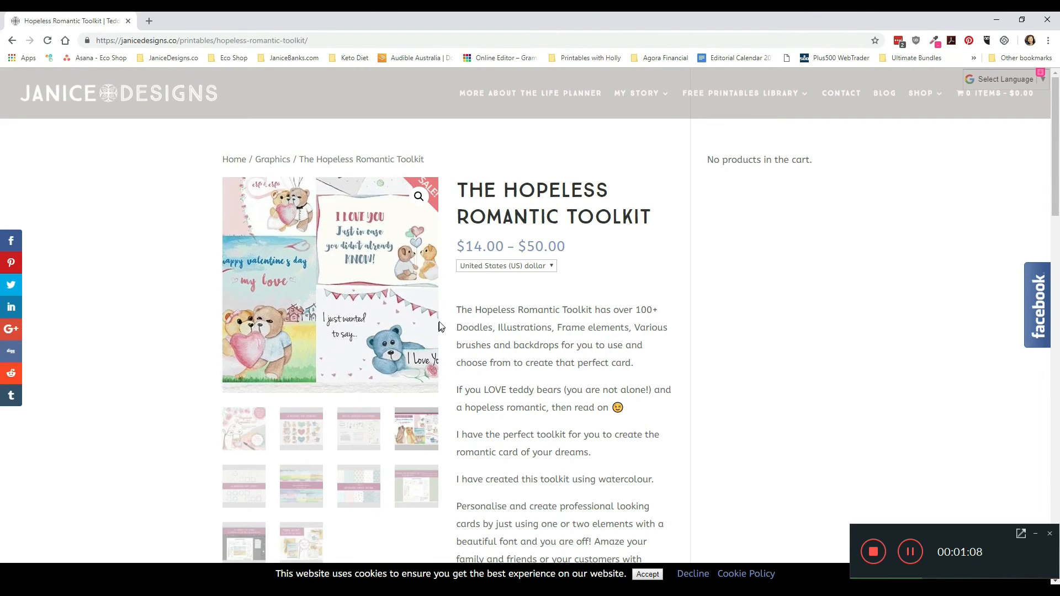
click(237, 495)
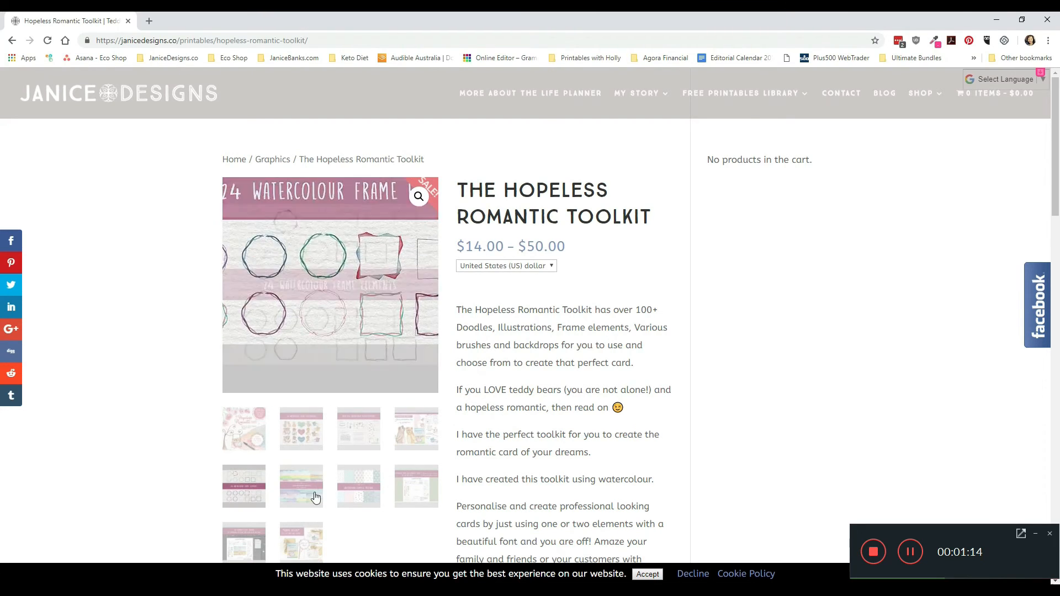
click(313, 499)
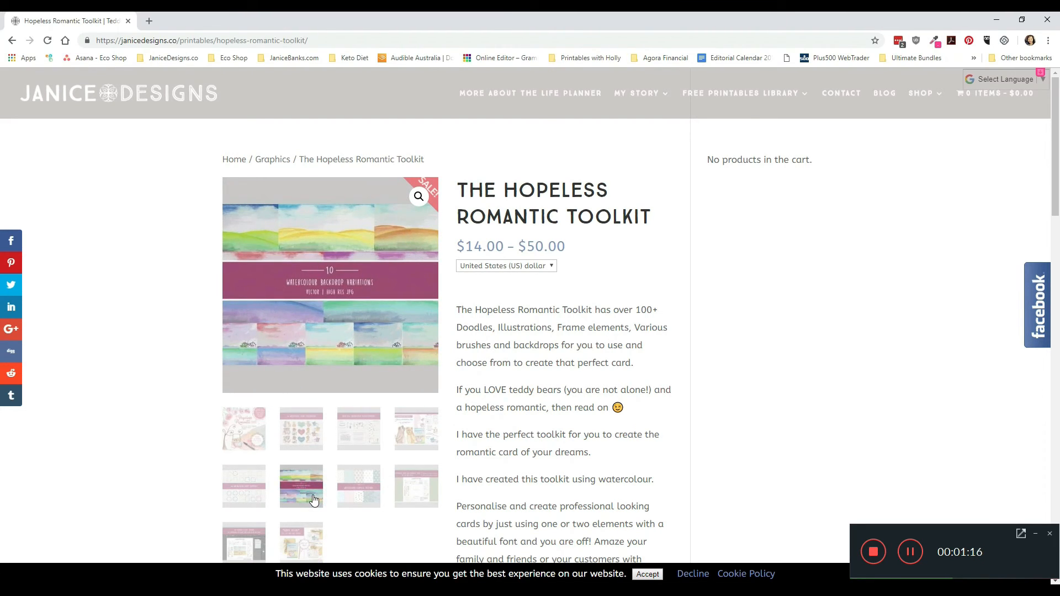
click(370, 499)
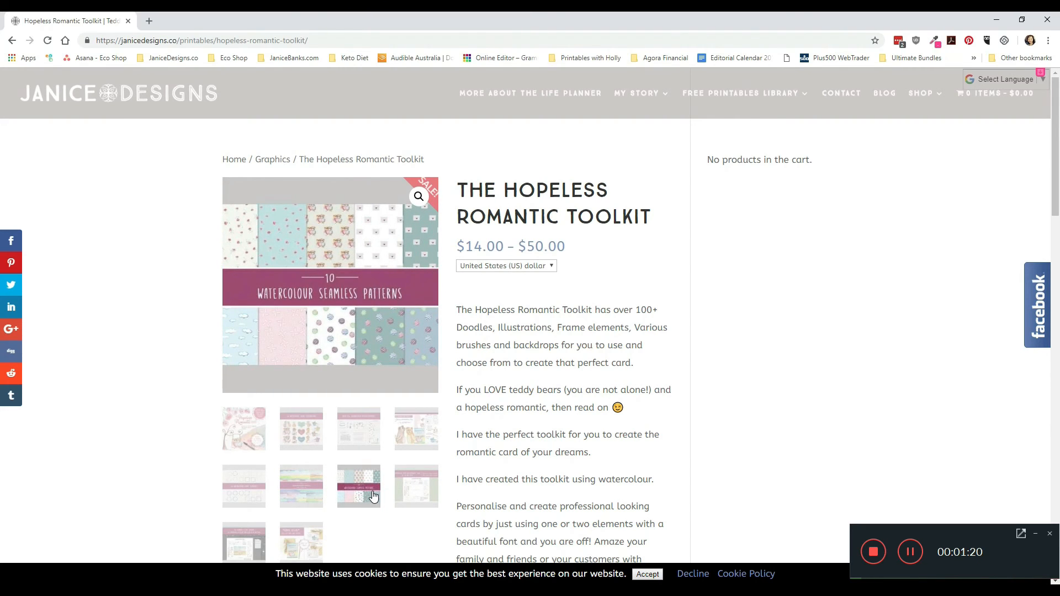
click(417, 496)
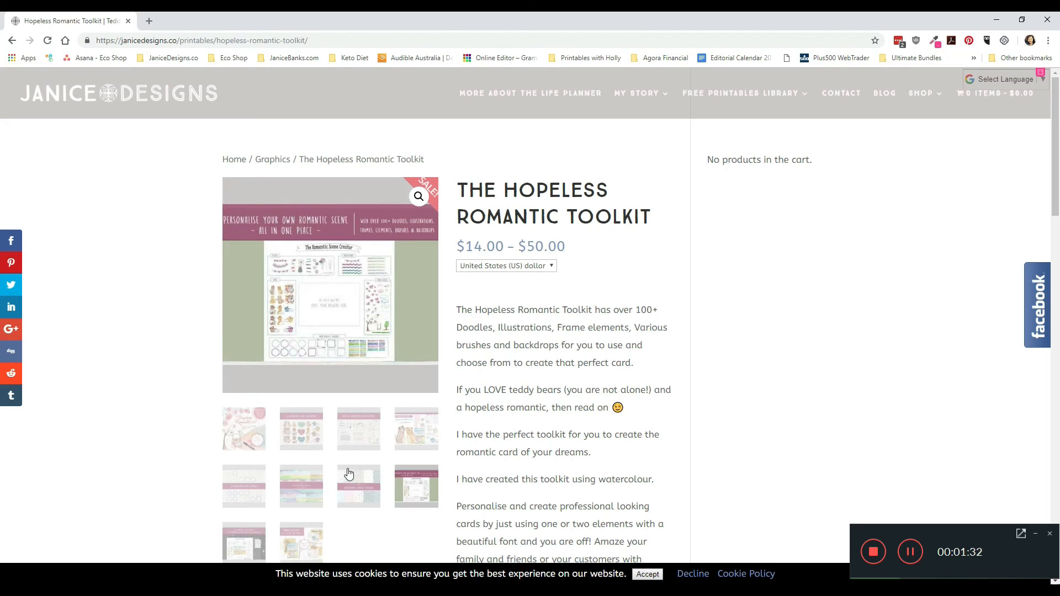
click(252, 547)
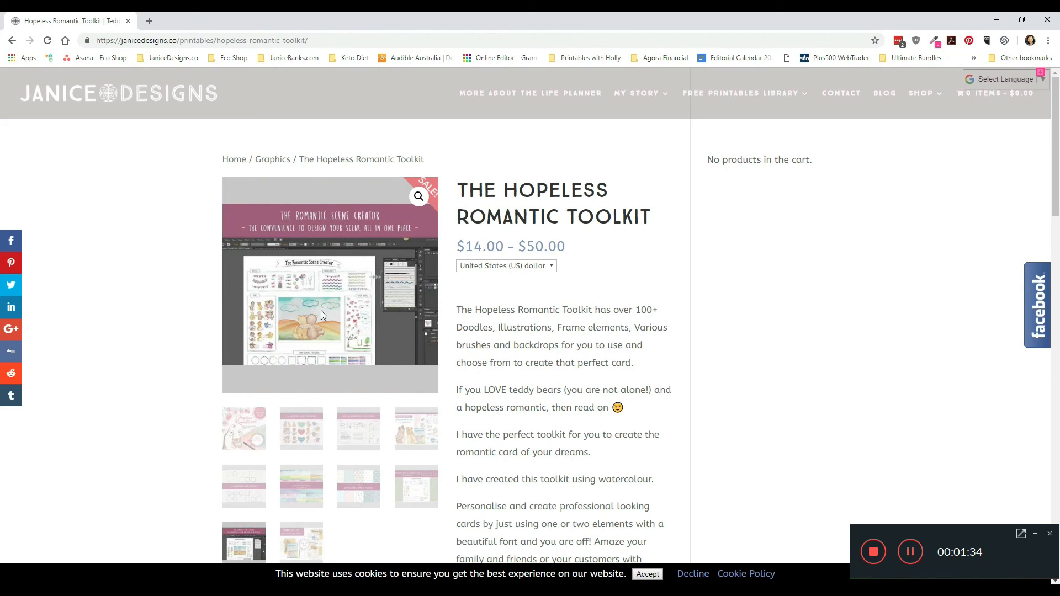
click(301, 540)
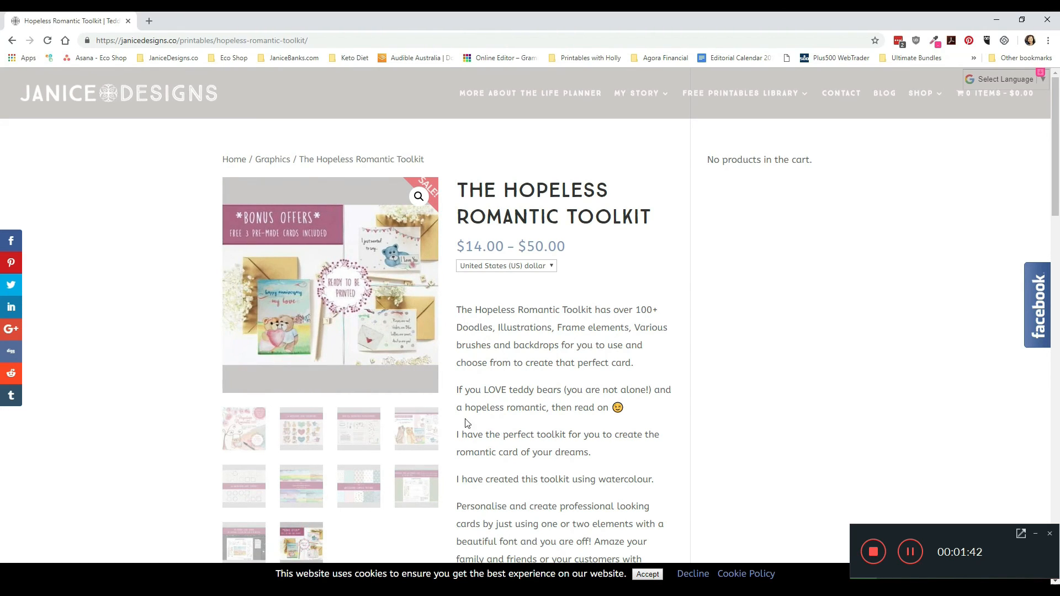